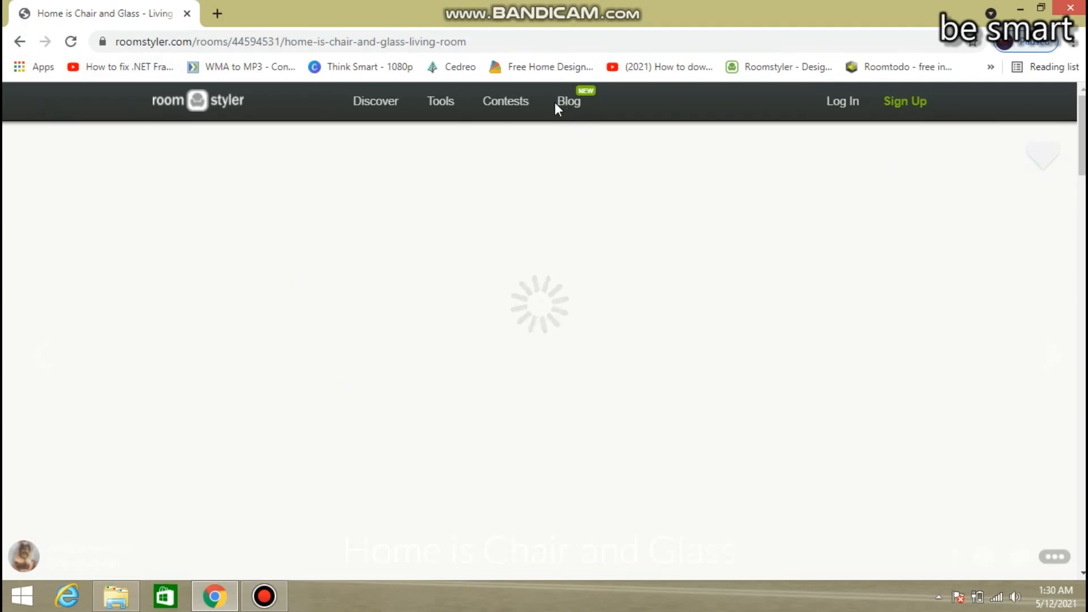
- Log in to the Roomstyler account with the account e-mail and password
{"action": "scroll", "coordinate": [544, 340], "scroll_direction": "down", "scroll_amount": 1}
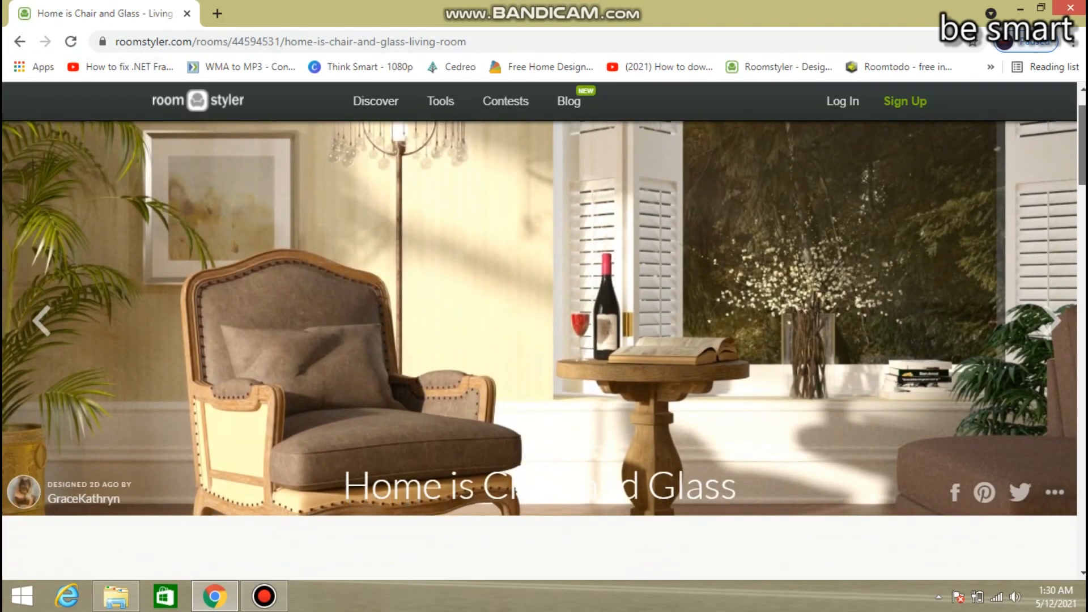
{"action": "scroll", "coordinate": [544, 340], "scroll_direction": "up", "scroll_amount": 1}
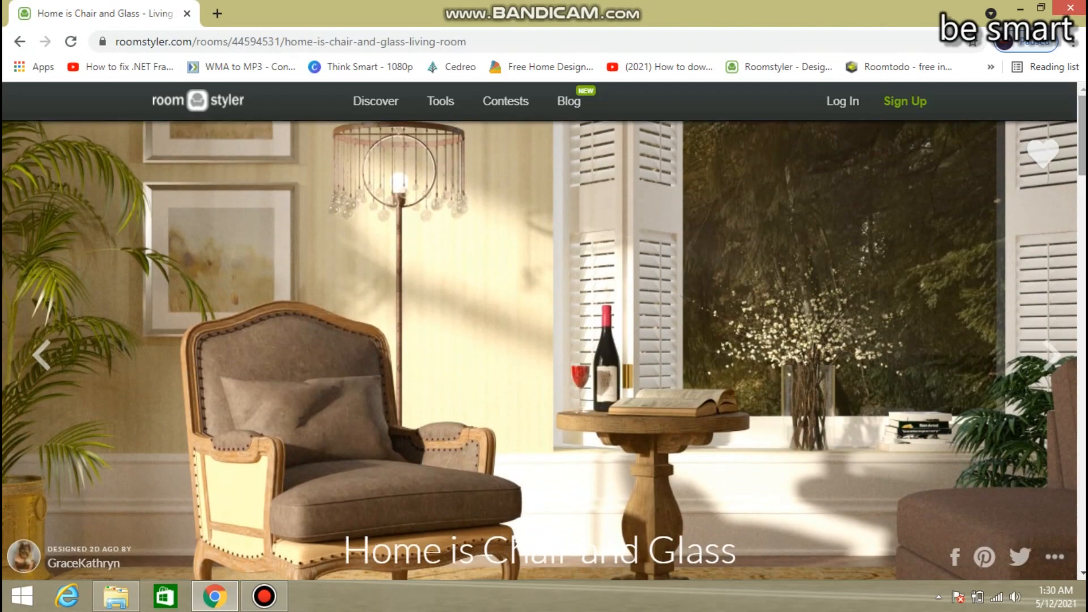
{"action": "left_click", "coordinate": [844, 103]}
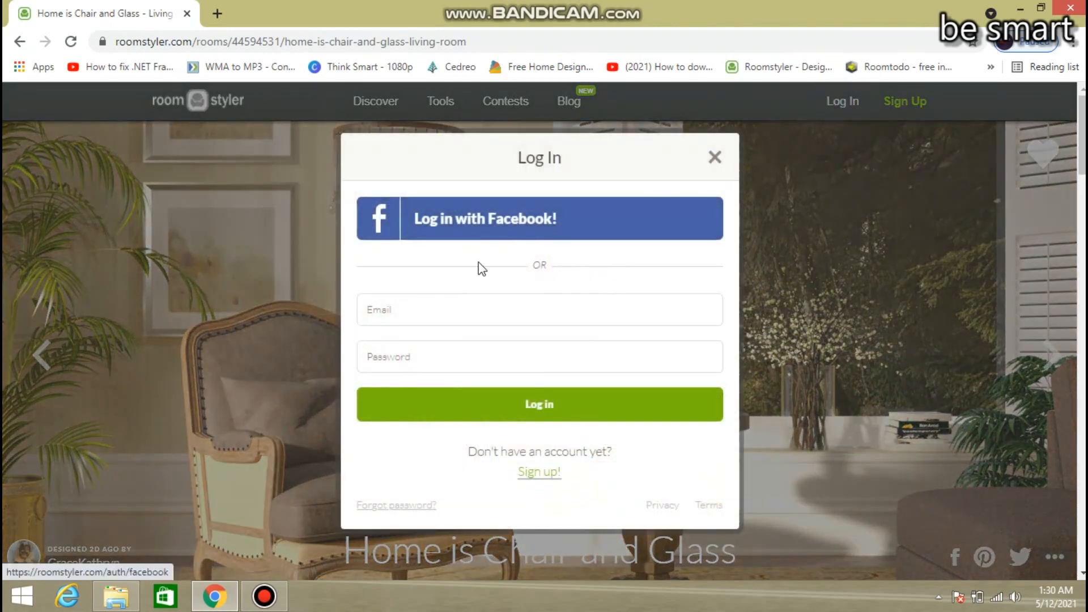
{"action": "left_click", "coordinate": [439, 306]}
{"action": "left_click", "coordinate": [434, 345]}
{"action": "left_click", "coordinate": [455, 350]}
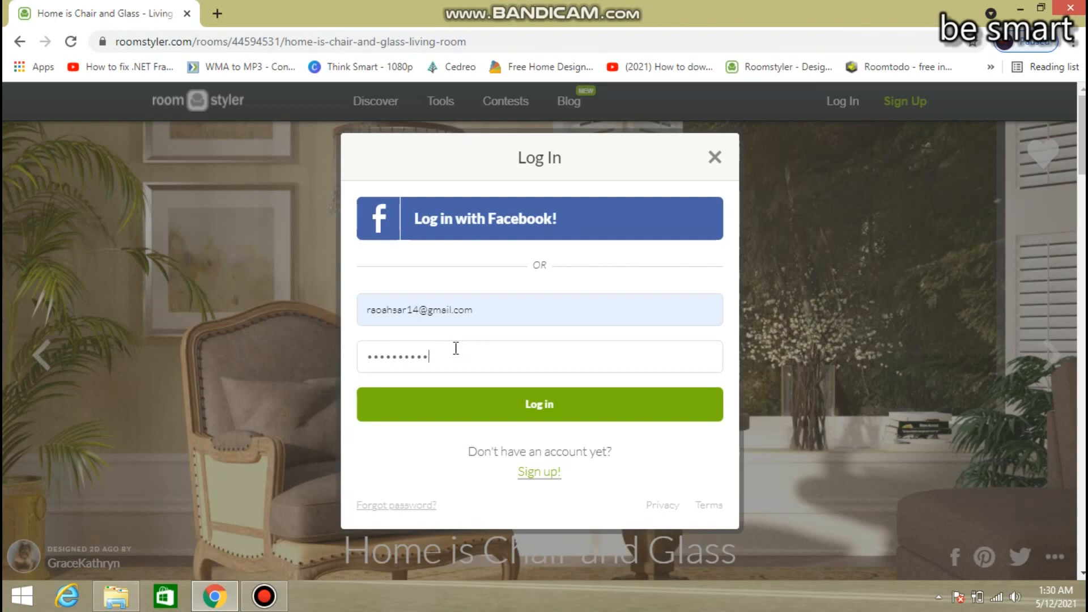
{"action": "key", "text": "Return"}
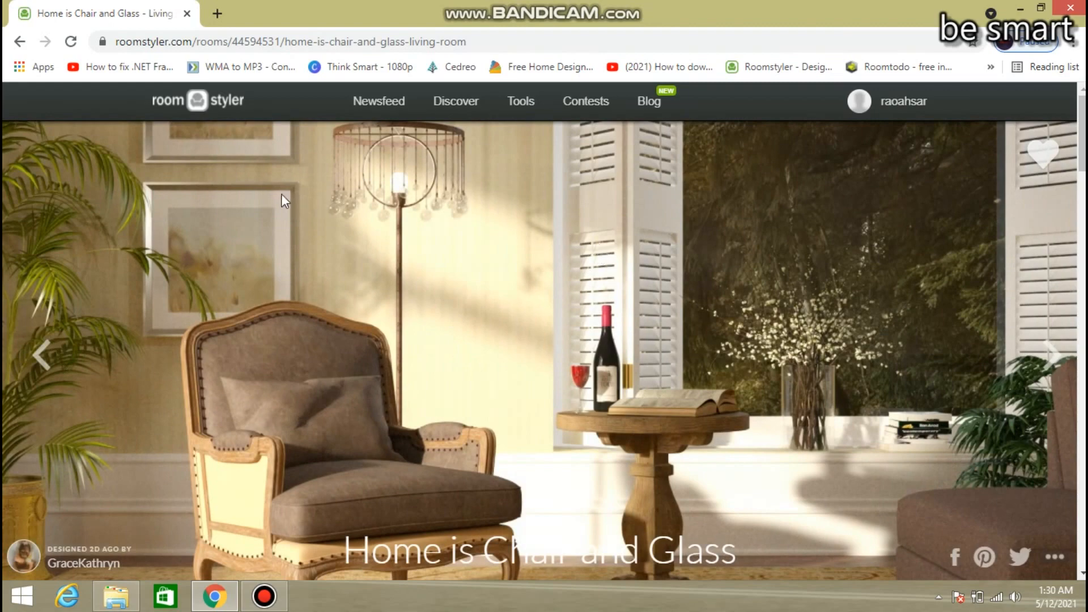
- Go to the Roomstyler home page, start creating a 3D interior and dismiss the planner's welcome dialog
{"action": "left_click_drag", "start_coordinate": [1081, 148], "coordinate": [171, 80]}
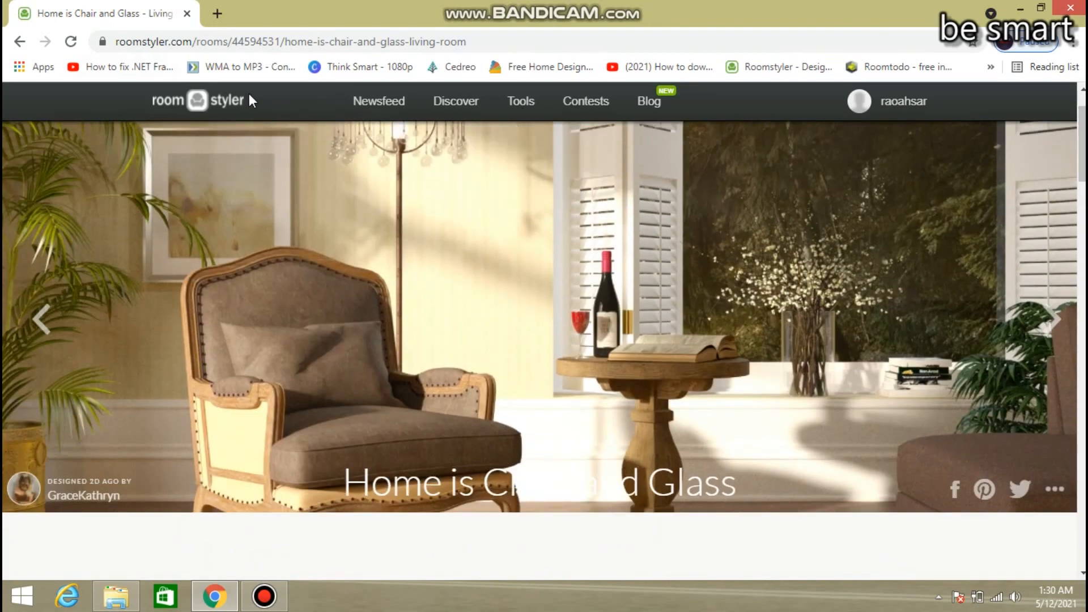
{"action": "left_click", "coordinate": [216, 102]}
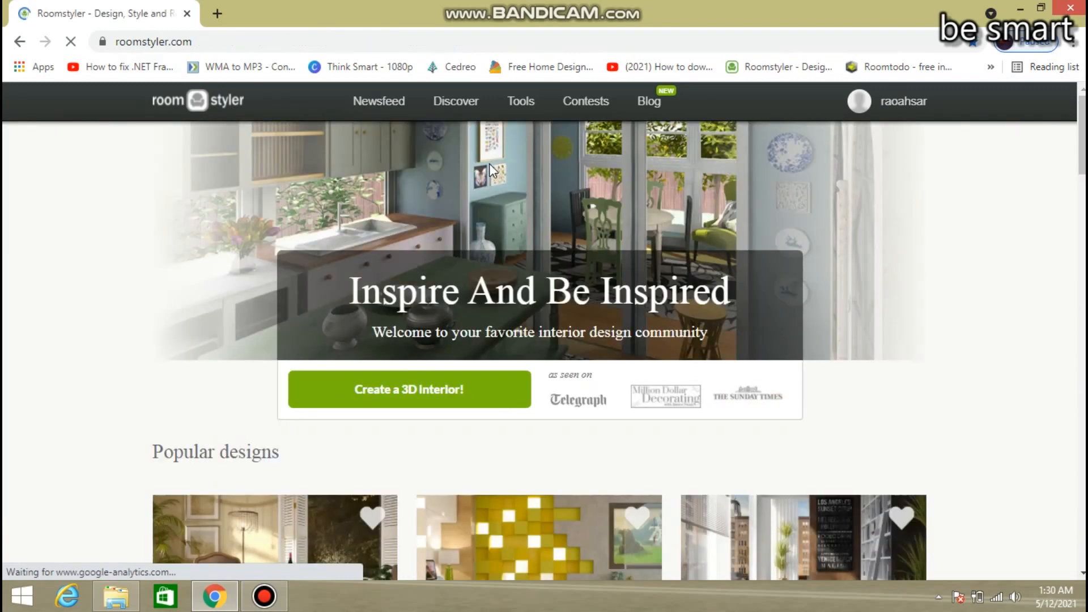
{"action": "left_click", "coordinate": [434, 388]}
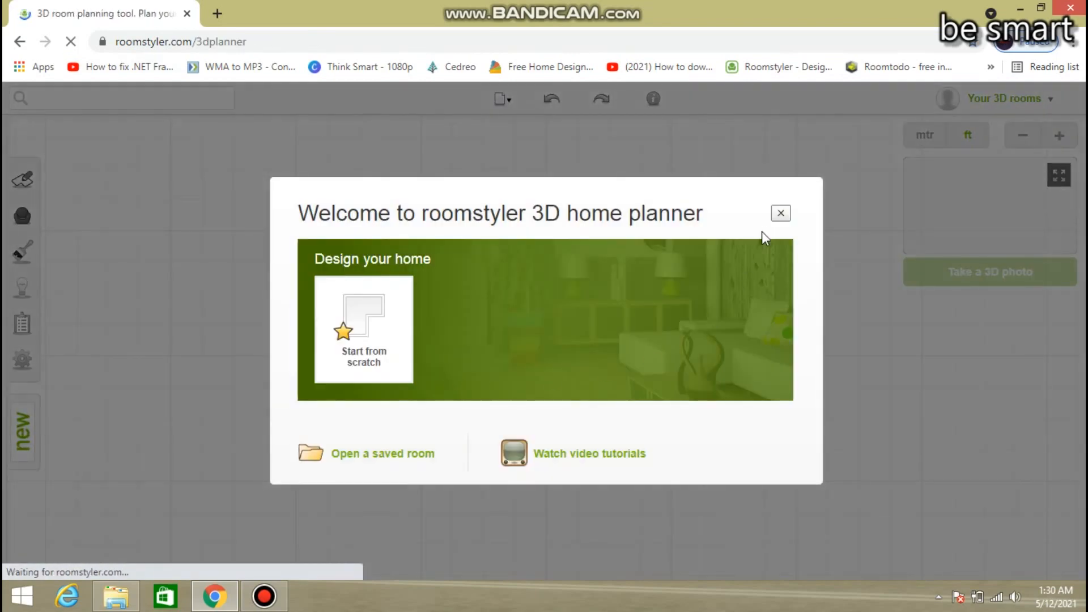
{"action": "left_click", "coordinate": [780, 213]}
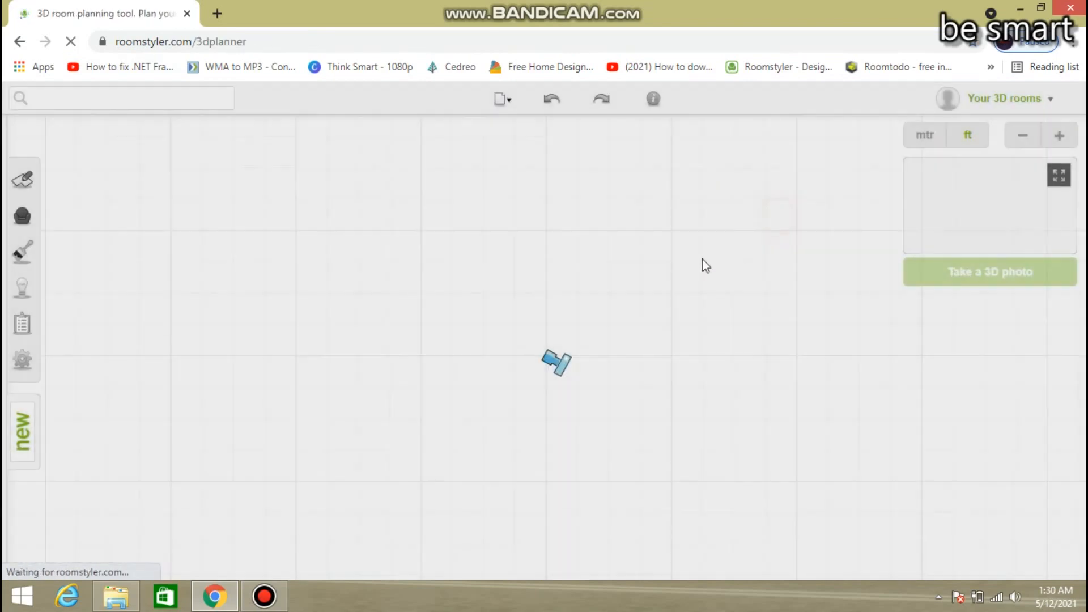
- Place a square room on the plan and enlarge it to about 18'4" by 18'2"
{"action": "left_click", "coordinate": [25, 181]}
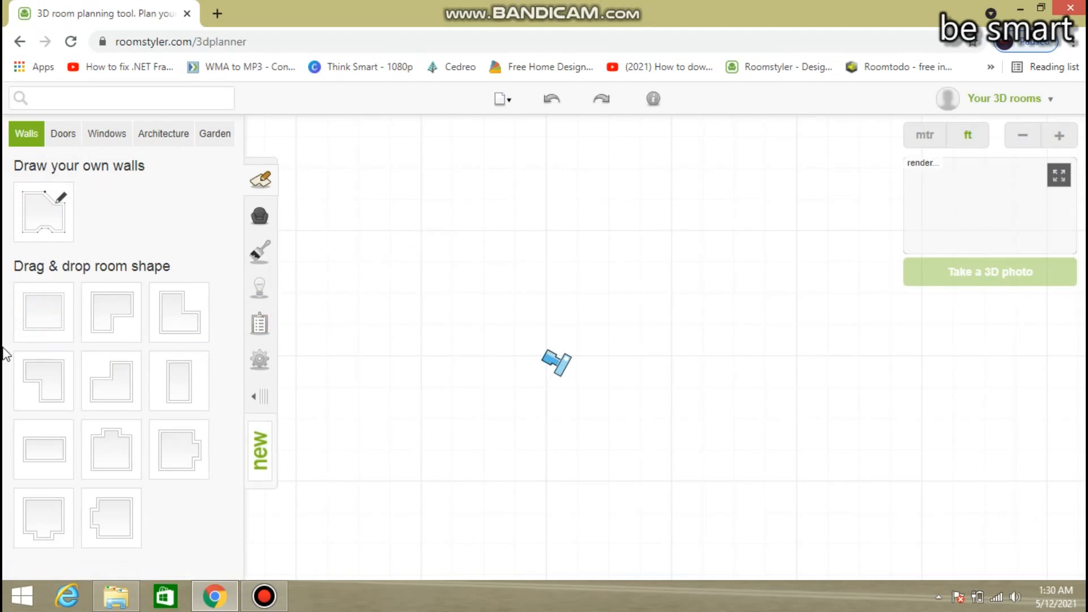
{"action": "left_click_drag", "start_coordinate": [36, 311], "coordinate": [548, 306]}
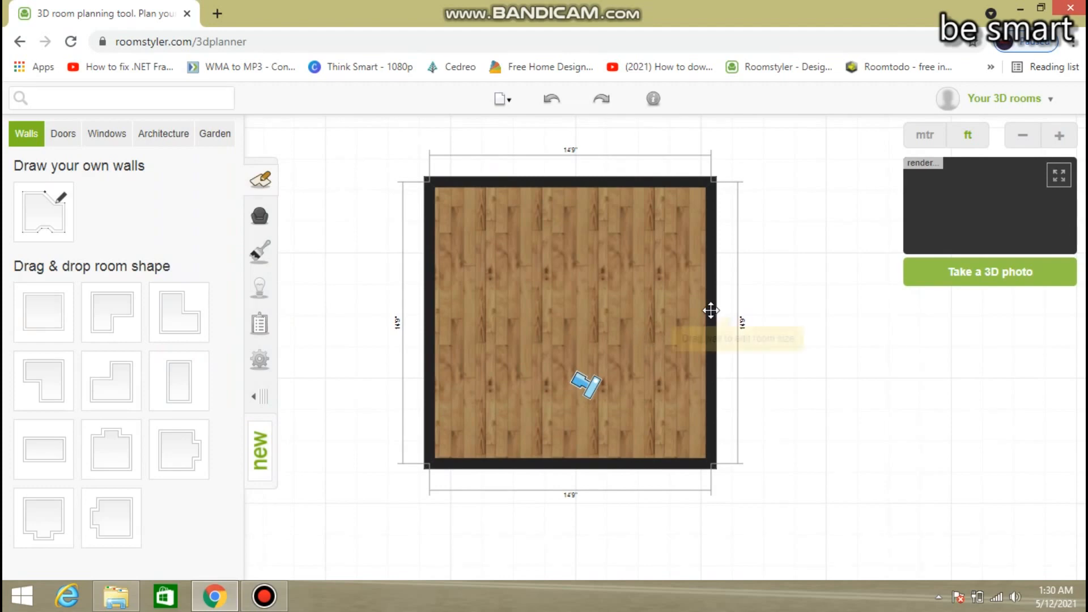
{"action": "left_click_drag", "start_coordinate": [712, 313], "coordinate": [759, 314]}
{"action": "left_click_drag", "start_coordinate": [621, 182], "coordinate": [624, 152]}
{"action": "left_click_drag", "start_coordinate": [616, 472], "coordinate": [614, 499]}
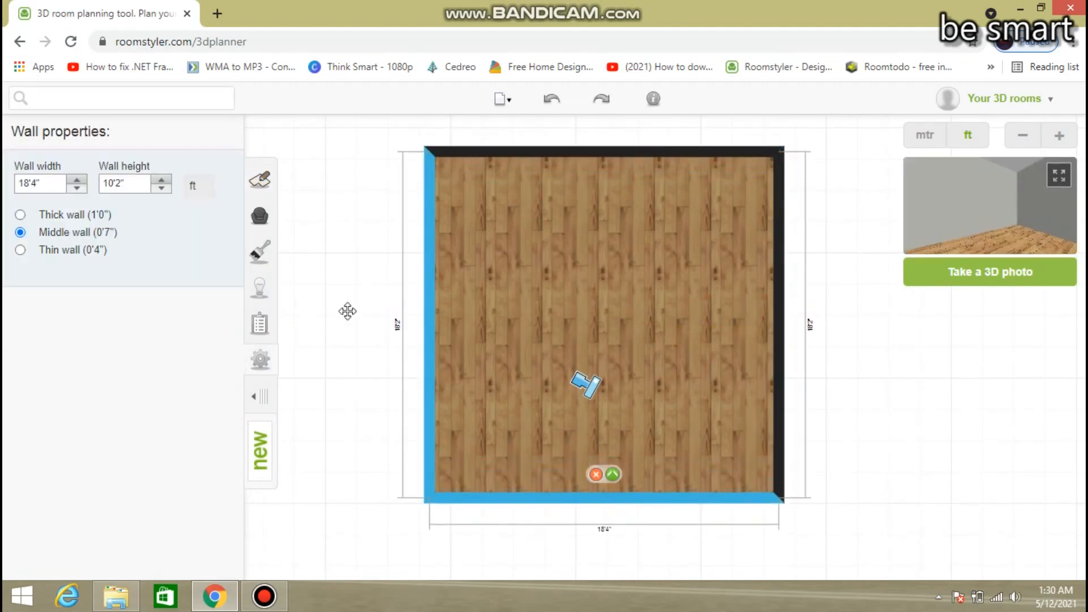
- Place the Mateo Full Corner Bookcase Bed, White from the Bedroom category in the room's upper-right corner
{"action": "left_click", "coordinate": [266, 220]}
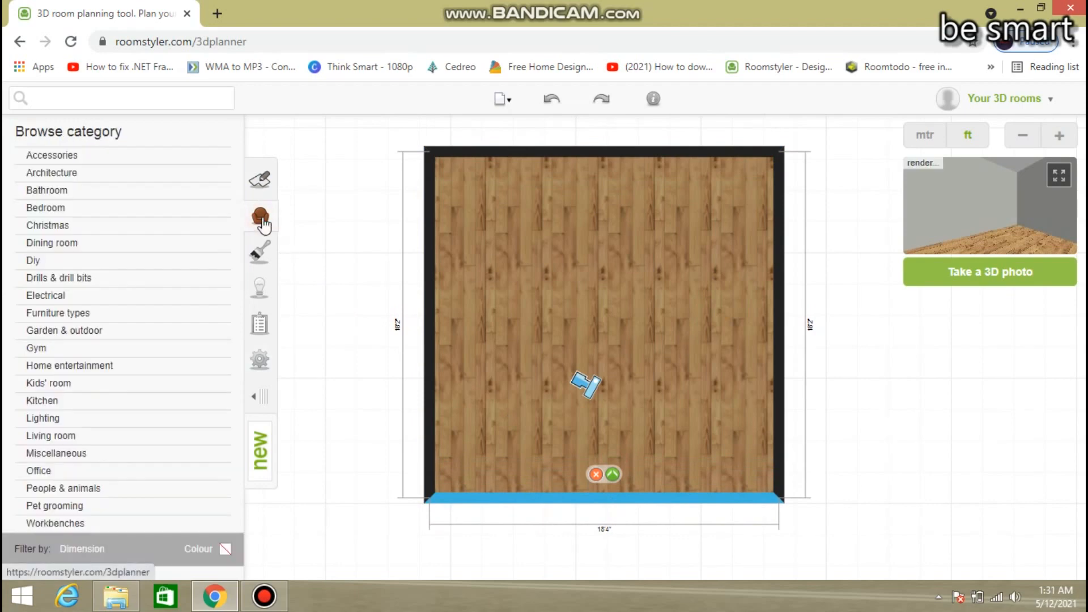
{"action": "left_click", "coordinate": [67, 207]}
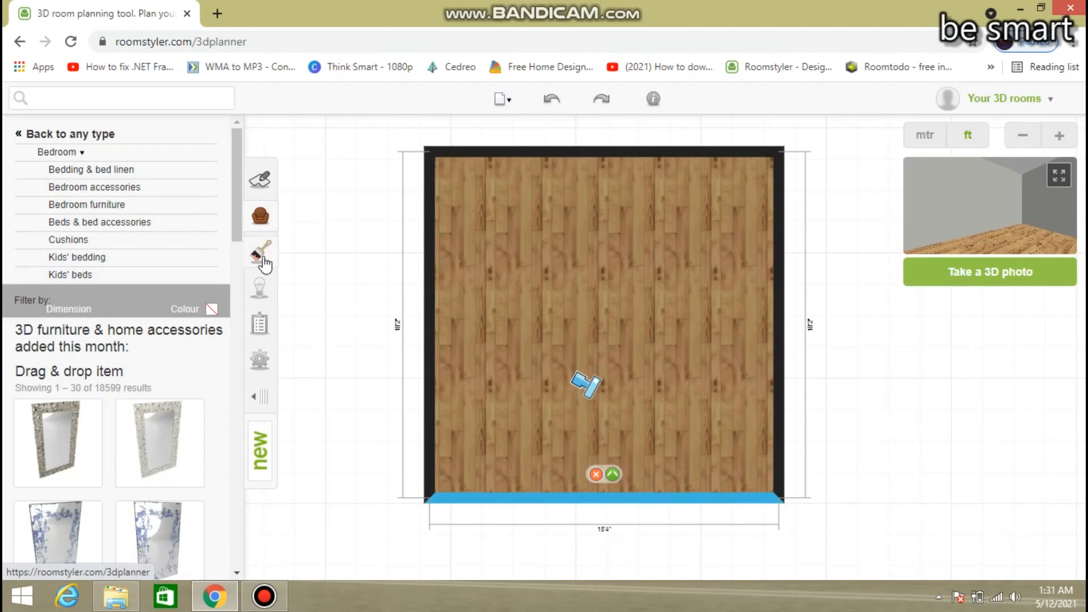
{"action": "scroll", "coordinate": [242, 302], "scroll_direction": "down", "scroll_amount": 3}
{"action": "scroll", "coordinate": [243, 302], "scroll_direction": "down", "scroll_amount": 10}
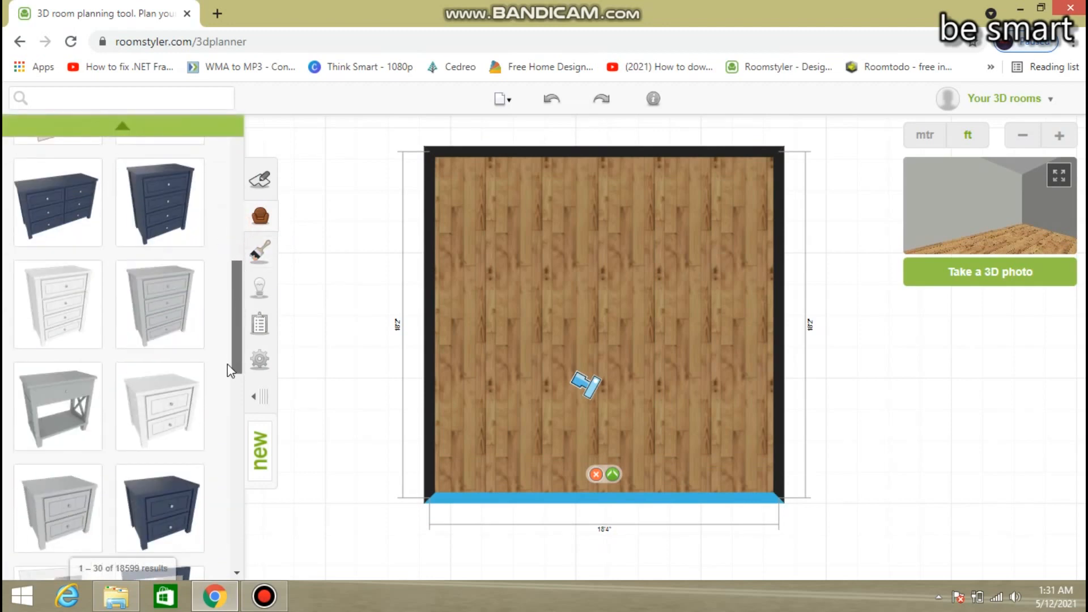
{"action": "scroll", "coordinate": [224, 481], "scroll_direction": "down", "scroll_amount": 6}
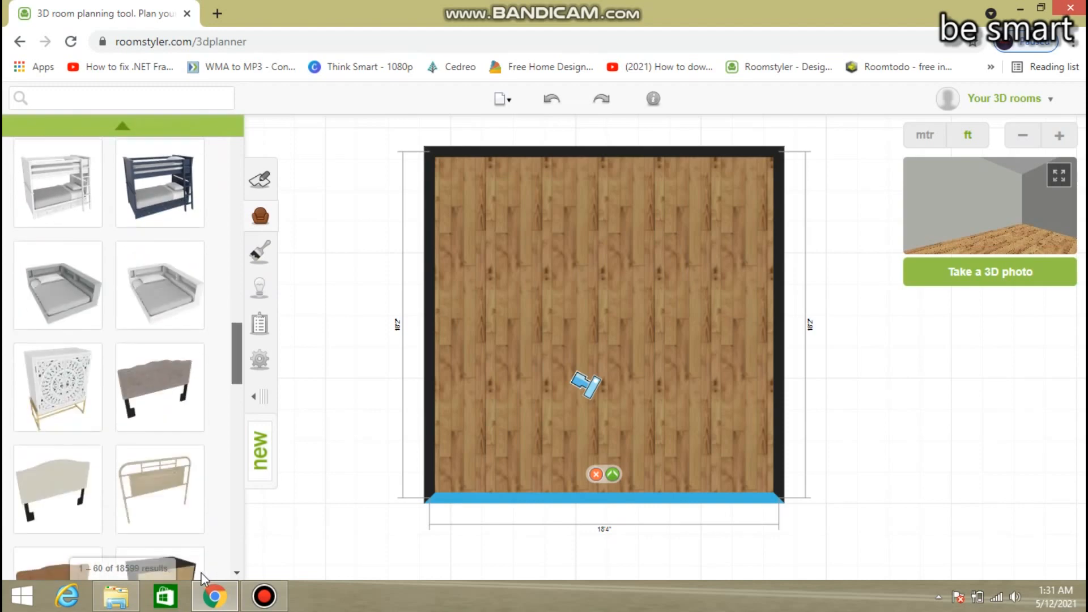
{"action": "scroll", "coordinate": [201, 567], "scroll_direction": "down", "scroll_amount": 1}
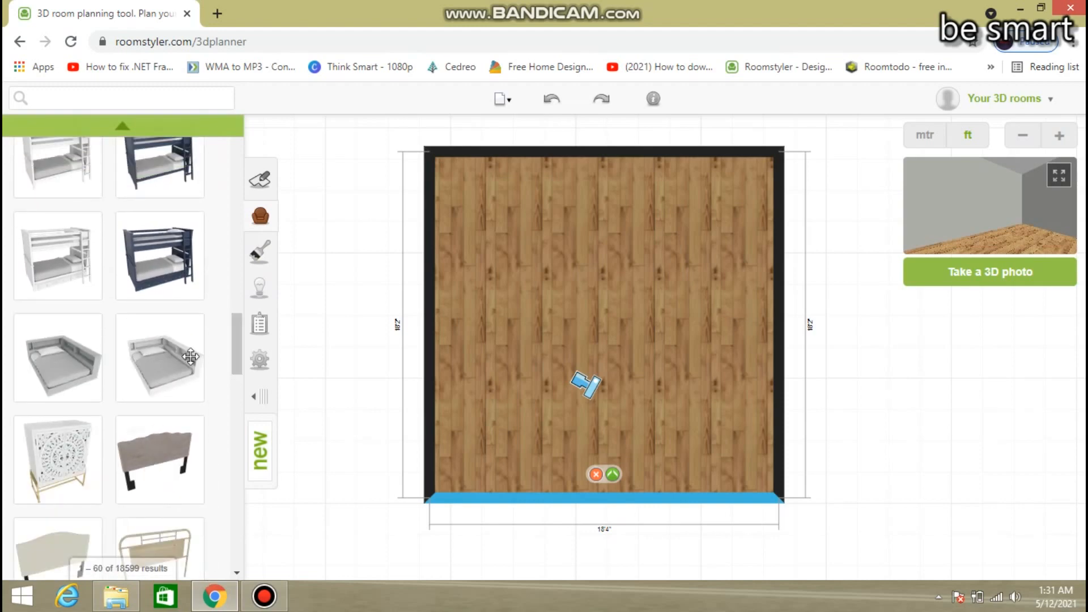
{"action": "mouse_move", "coordinate": [234, 352]}
{"action": "left_mouse_down"}
{"action": "mouse_move", "coordinate": [239, 504]}
{"action": "mouse_move", "coordinate": [221, 553]}
{"action": "mouse_move", "coordinate": [227, 332]}
{"action": "left_mouse_up"}
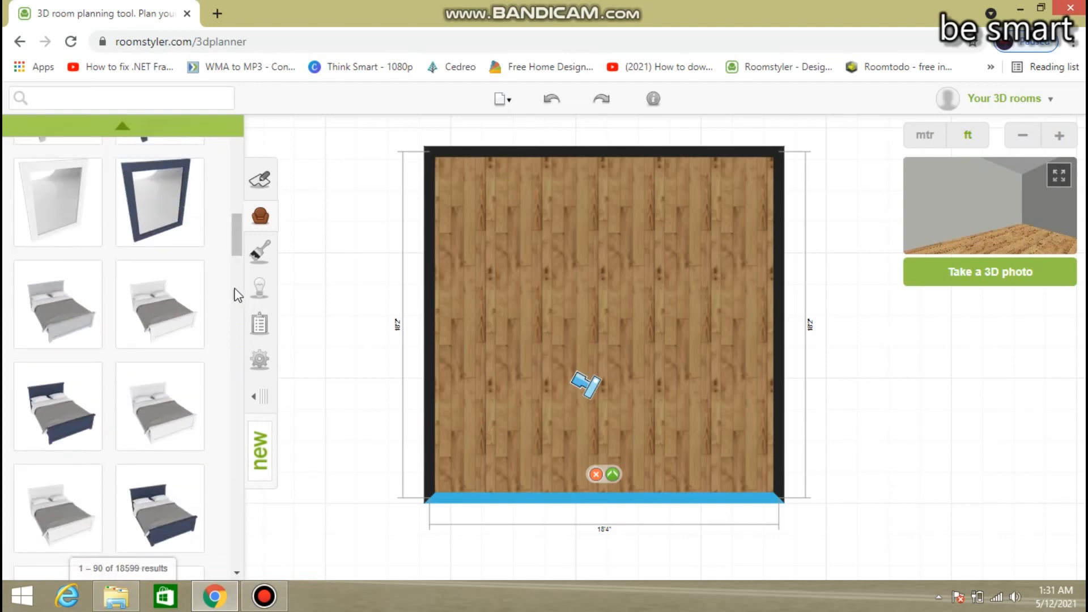
{"action": "left_click_drag", "start_coordinate": [236, 241], "coordinate": [227, 283]}
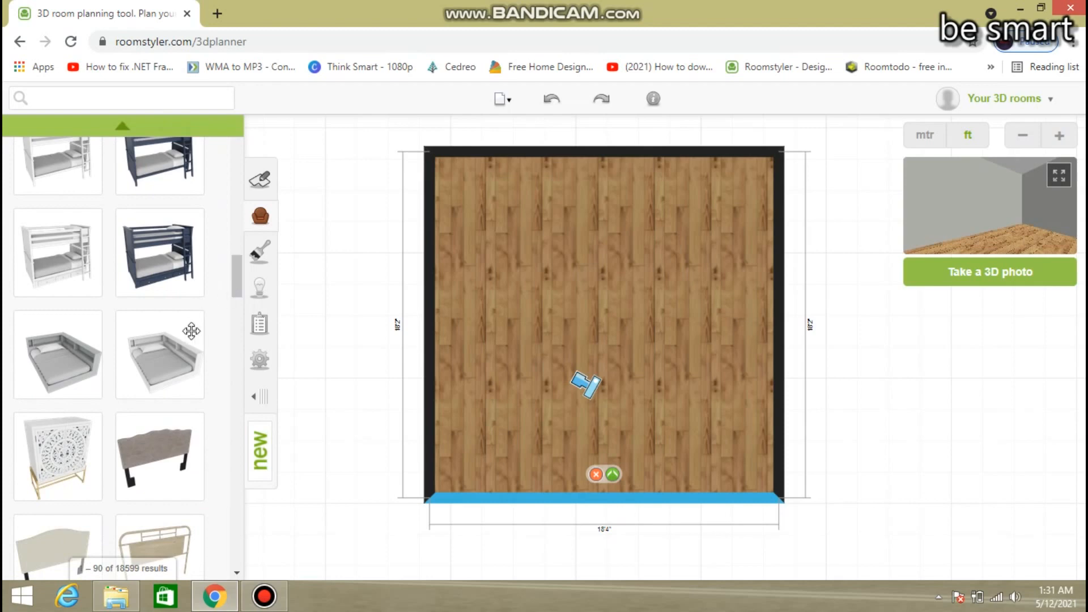
{"action": "left_click_drag", "start_coordinate": [152, 372], "coordinate": [536, 225]}
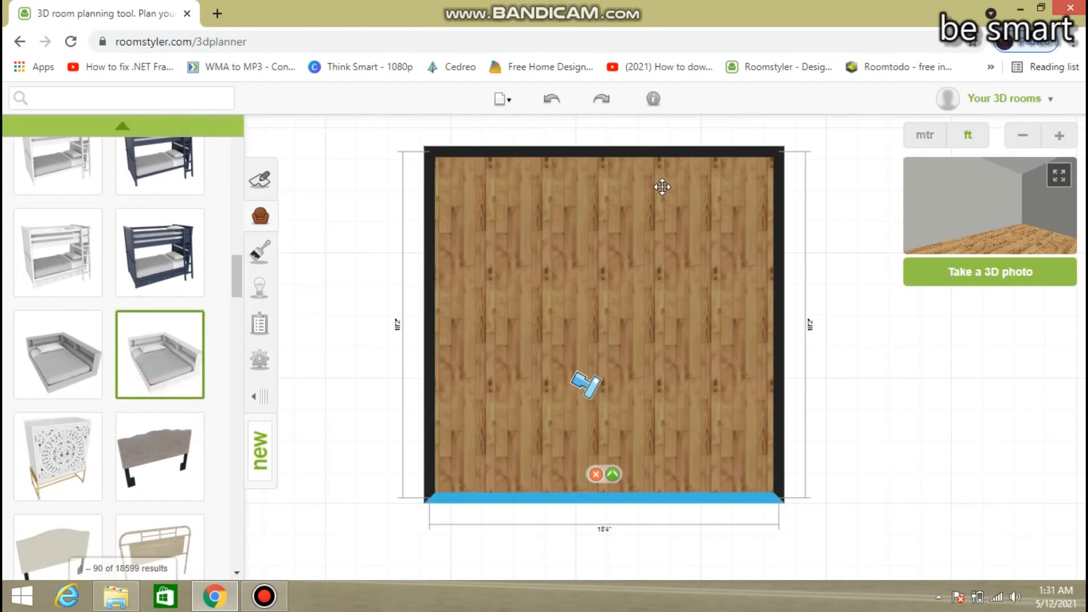
{"action": "left_click_drag", "start_coordinate": [170, 348], "coordinate": [719, 226]}
{"action": "left_click", "coordinate": [720, 225]}
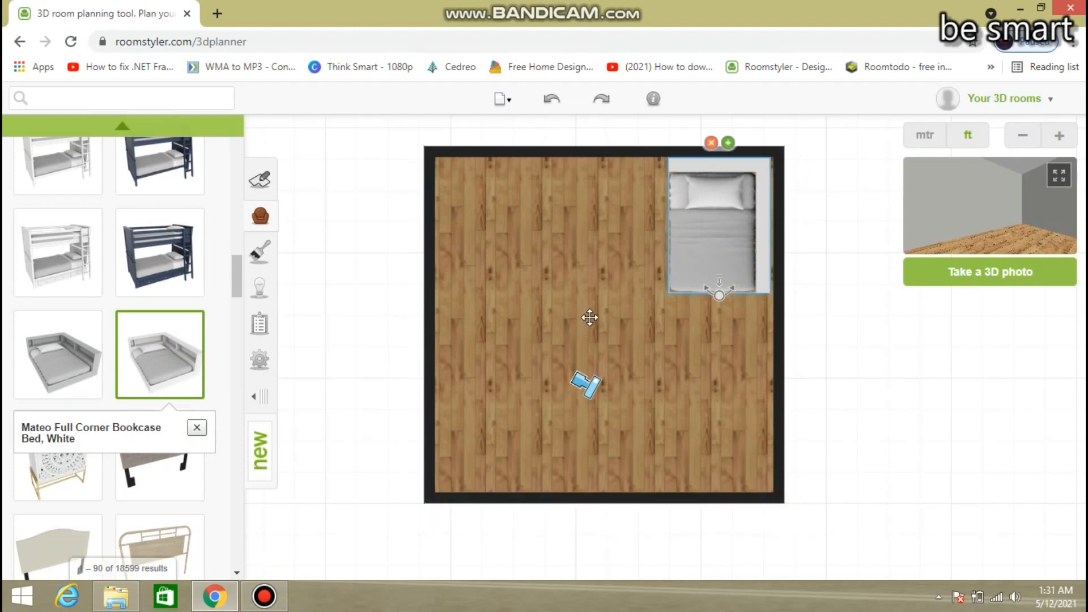
- Reposition the camera in the lower half of the room and aim it towards the bed
{"action": "left_click_drag", "start_coordinate": [579, 322], "coordinate": [557, 333]}
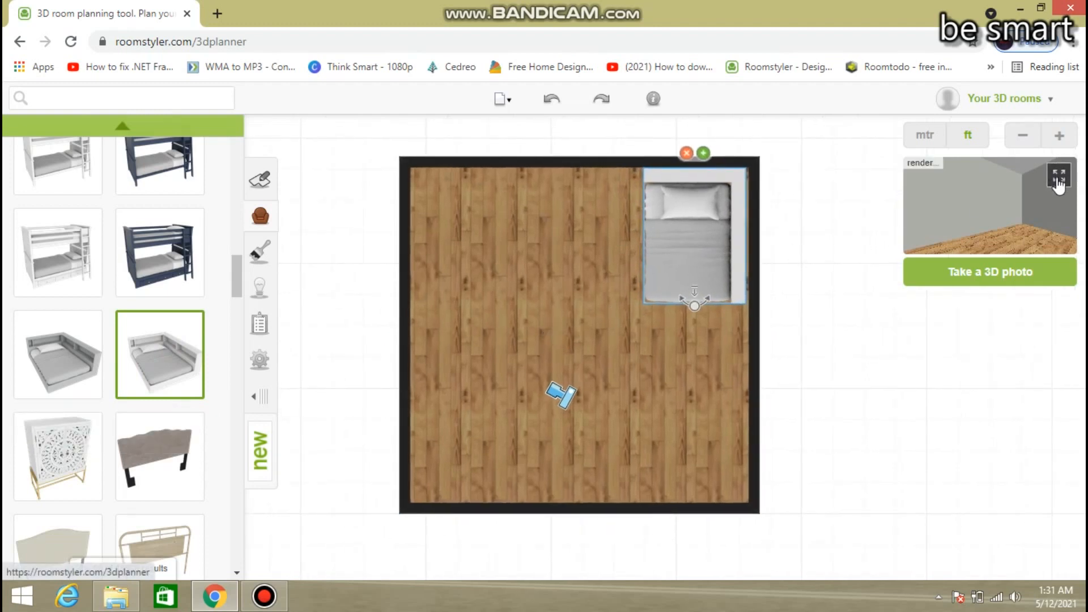
{"action": "left_click_drag", "start_coordinate": [624, 346], "coordinate": [657, 339]}
{"action": "mouse_move", "coordinate": [585, 385]}
{"action": "left_mouse_down"}
{"action": "mouse_move", "coordinate": [624, 371]}
{"action": "mouse_move", "coordinate": [594, 402]}
{"action": "left_mouse_up"}
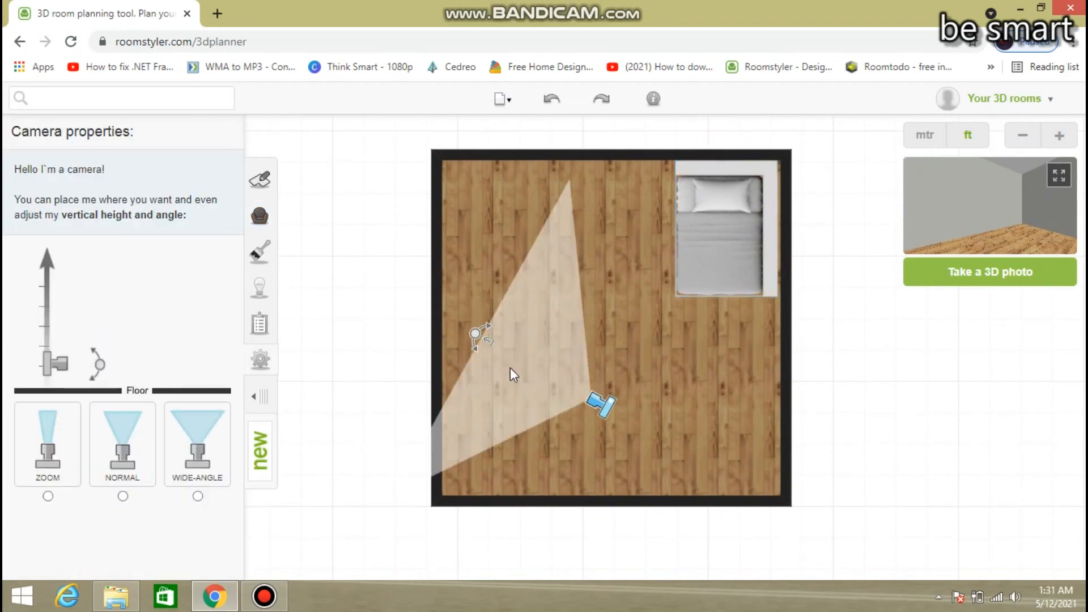
{"action": "left_click_drag", "start_coordinate": [474, 338], "coordinate": [647, 324]}
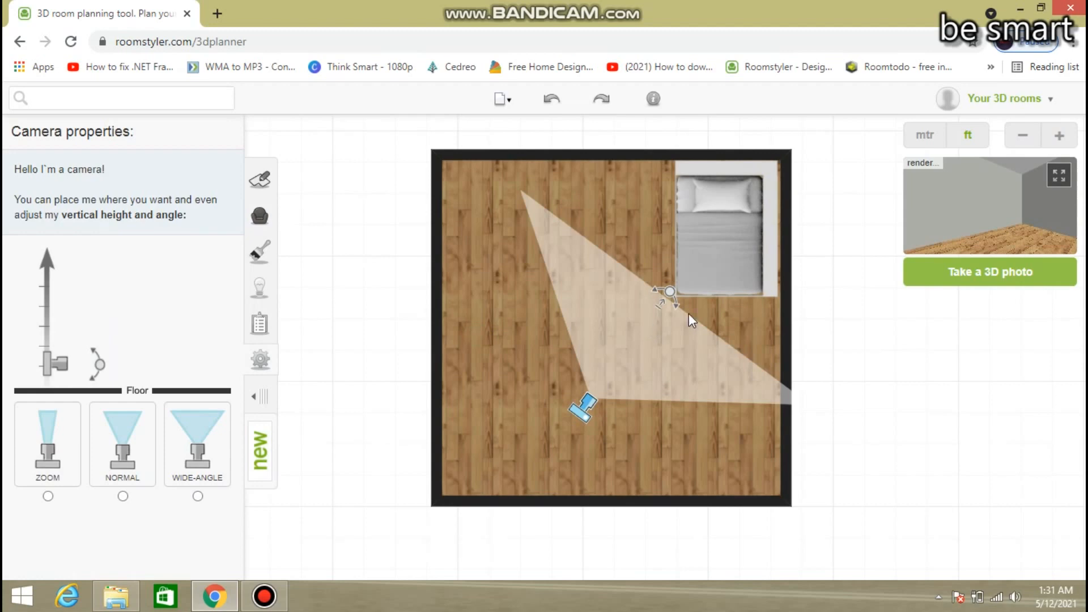
{"action": "left_click_drag", "start_coordinate": [582, 417], "coordinate": [563, 435]}
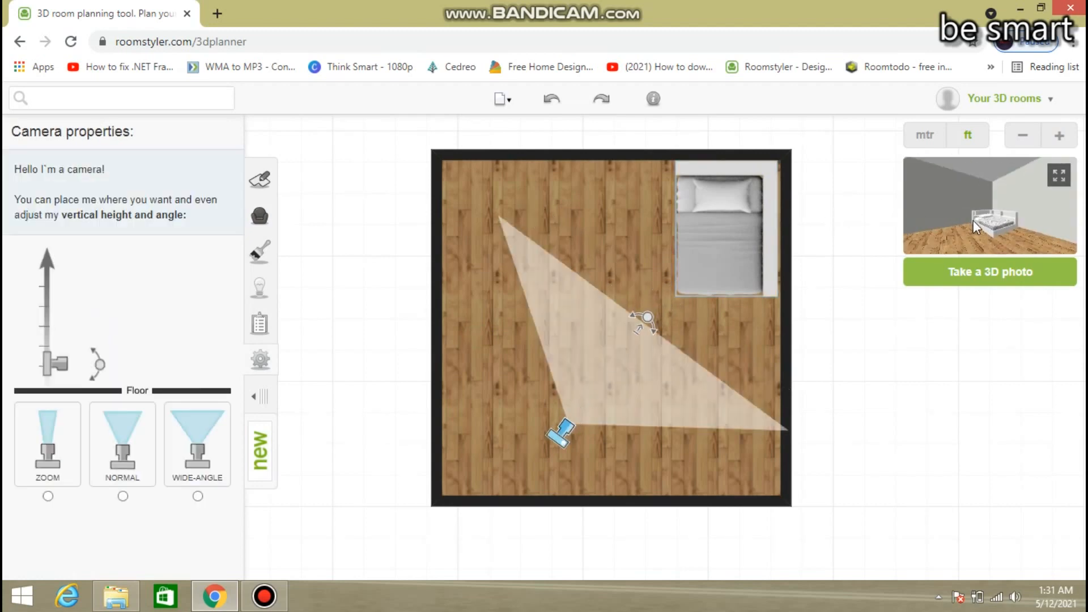
- Check the bed in the enlarged 3D preview and move the camera closer to the bed
{"action": "left_click", "coordinate": [1058, 177]}
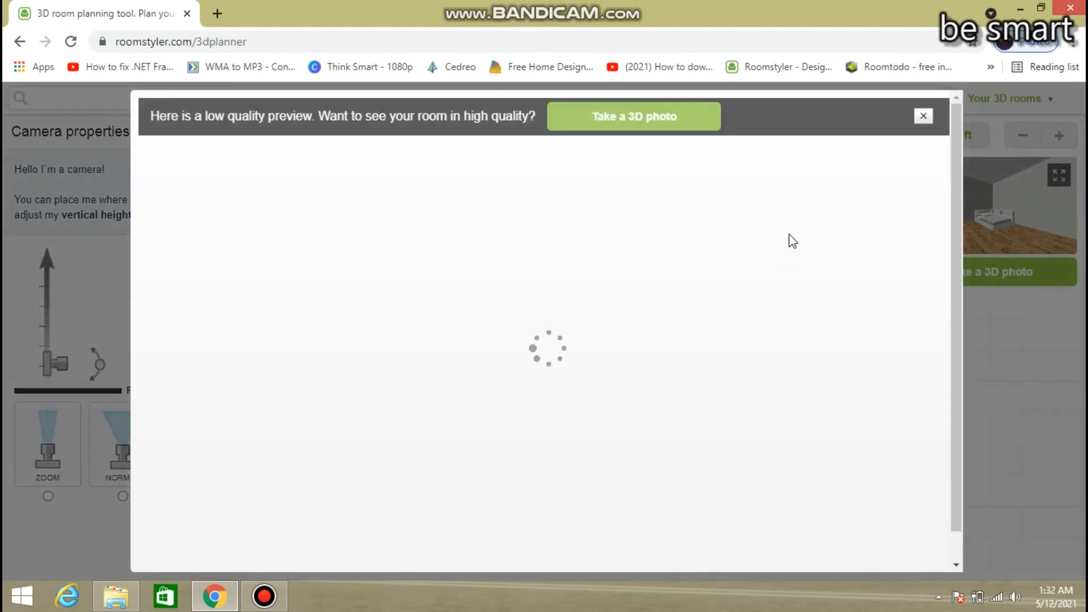
{"action": "left_click_drag", "start_coordinate": [952, 375], "coordinate": [957, 405]}
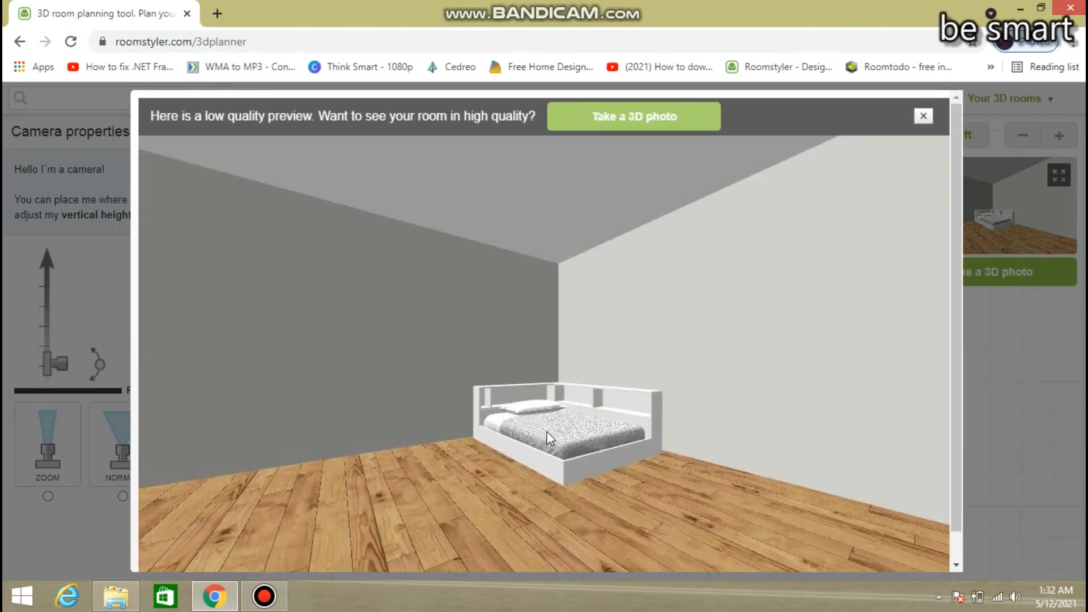
{"action": "left_click", "coordinate": [923, 118]}
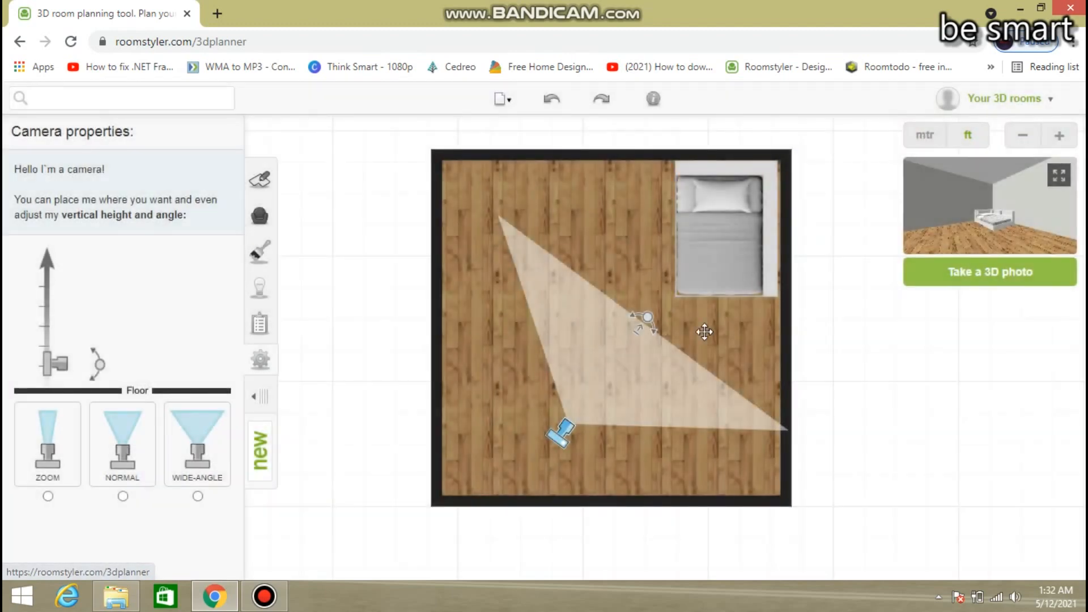
{"action": "left_click", "coordinate": [712, 264]}
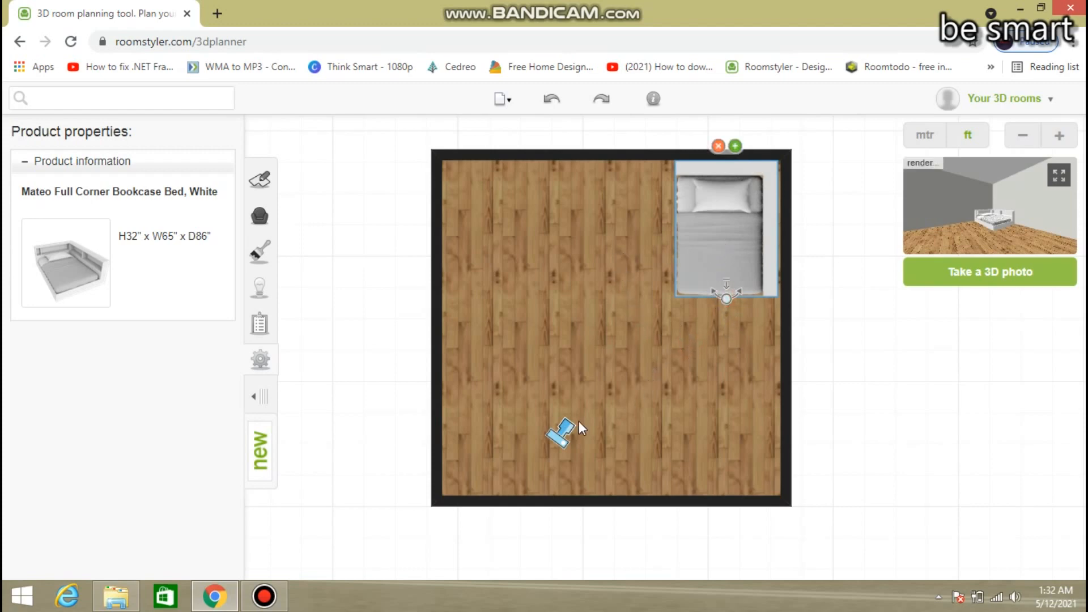
{"action": "left_click_drag", "start_coordinate": [564, 429], "coordinate": [617, 363]}
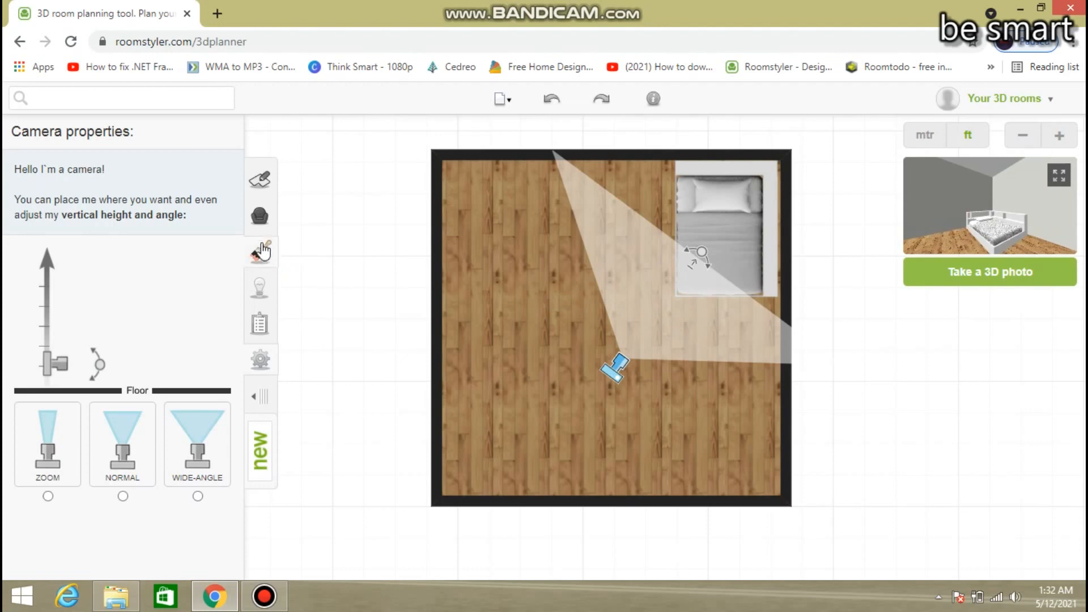
- Apply the wallpaper "548145 - Rust Floral Fields" to the room's walls
{"action": "left_click", "coordinate": [255, 260]}
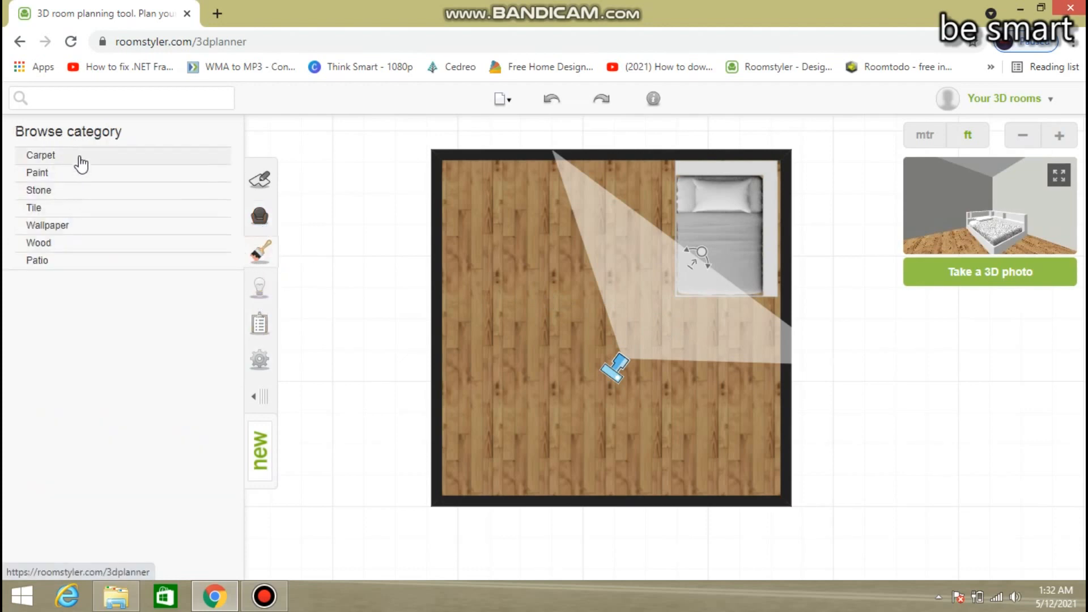
{"action": "left_click", "coordinate": [73, 227]}
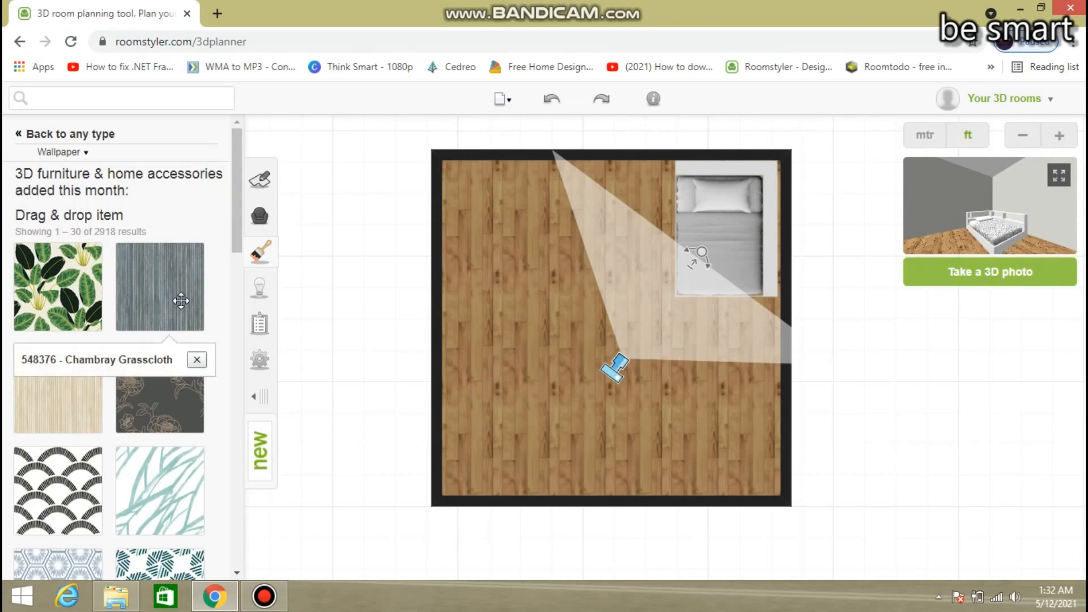
{"action": "scroll", "coordinate": [235, 239], "scroll_direction": "down", "scroll_amount": 3}
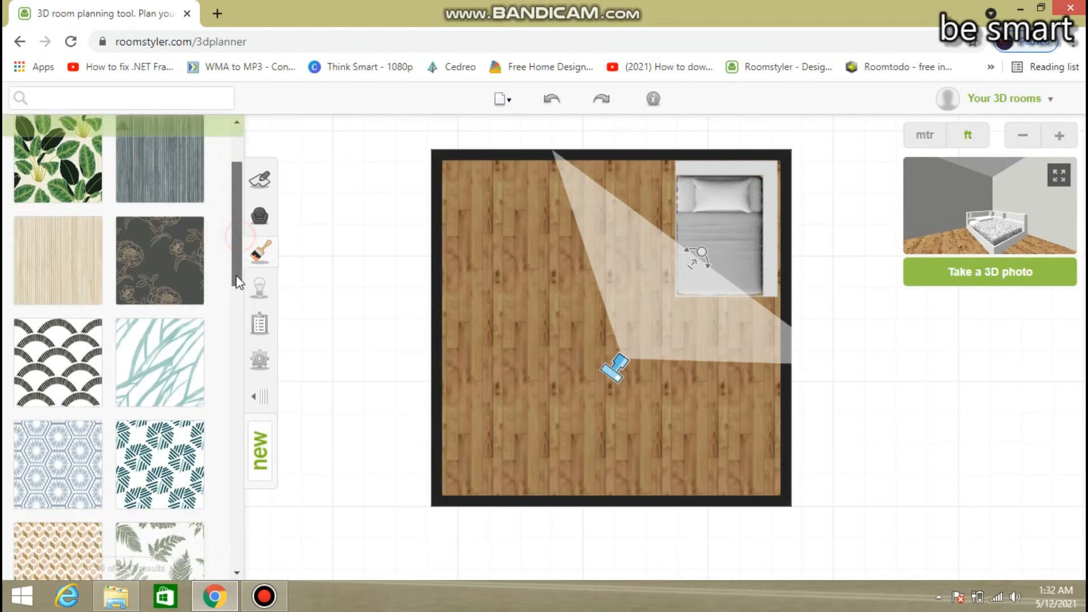
{"action": "scroll", "coordinate": [238, 306], "scroll_direction": "down", "scroll_amount": 4}
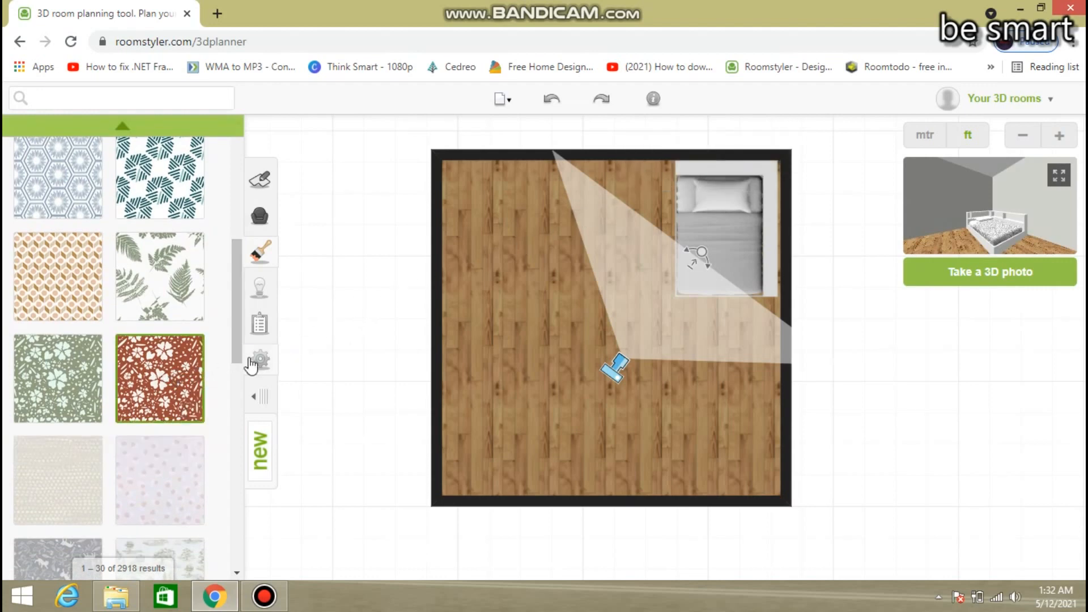
{"action": "left_click_drag", "start_coordinate": [160, 374], "coordinate": [633, 143]}
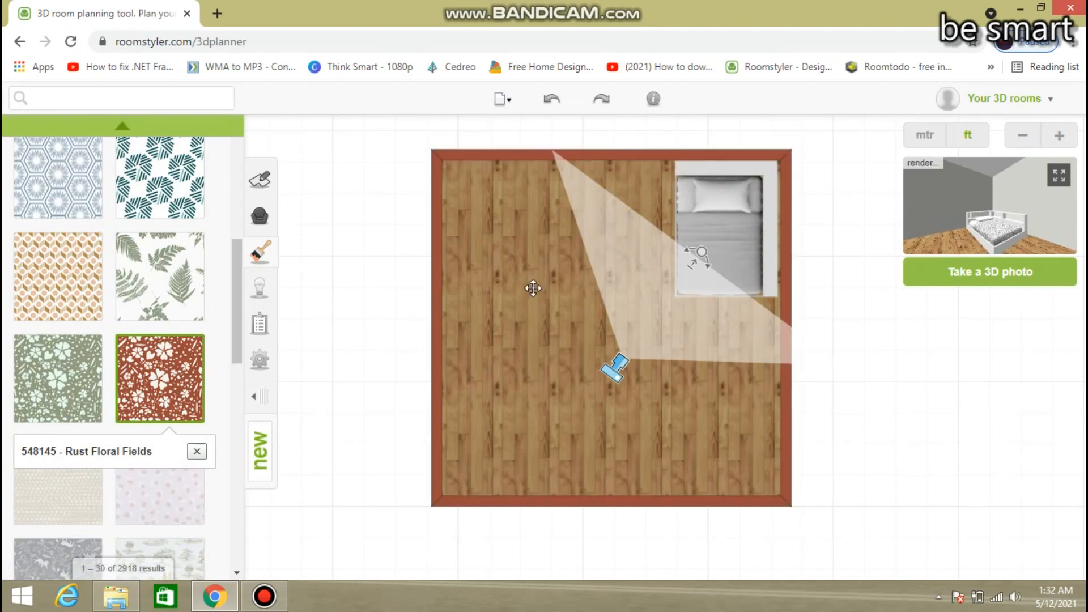
- Apply the wallpaper "548376 - Chambray Grasscloth" to the room's ceiling
{"action": "left_click_drag", "start_coordinate": [236, 320], "coordinate": [229, 204]}
{"action": "left_click", "coordinate": [161, 287]}
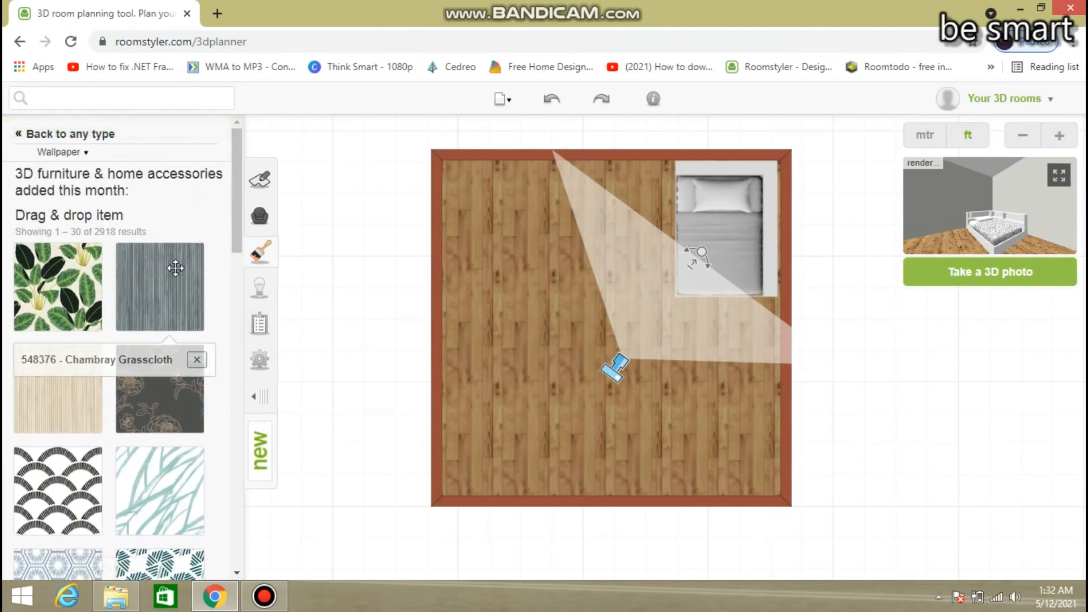
{"action": "left_click_drag", "start_coordinate": [160, 287], "coordinate": [730, 145]}
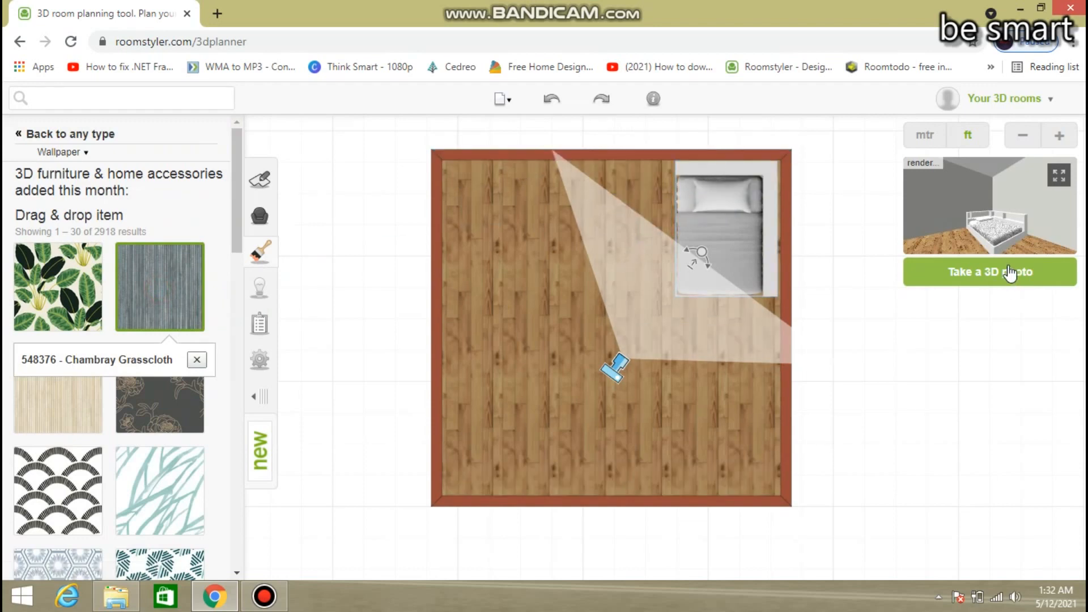
- Open the enlarged 3D preview to check the room's wall and ceiling finishes
{"action": "left_click", "coordinate": [1053, 191]}
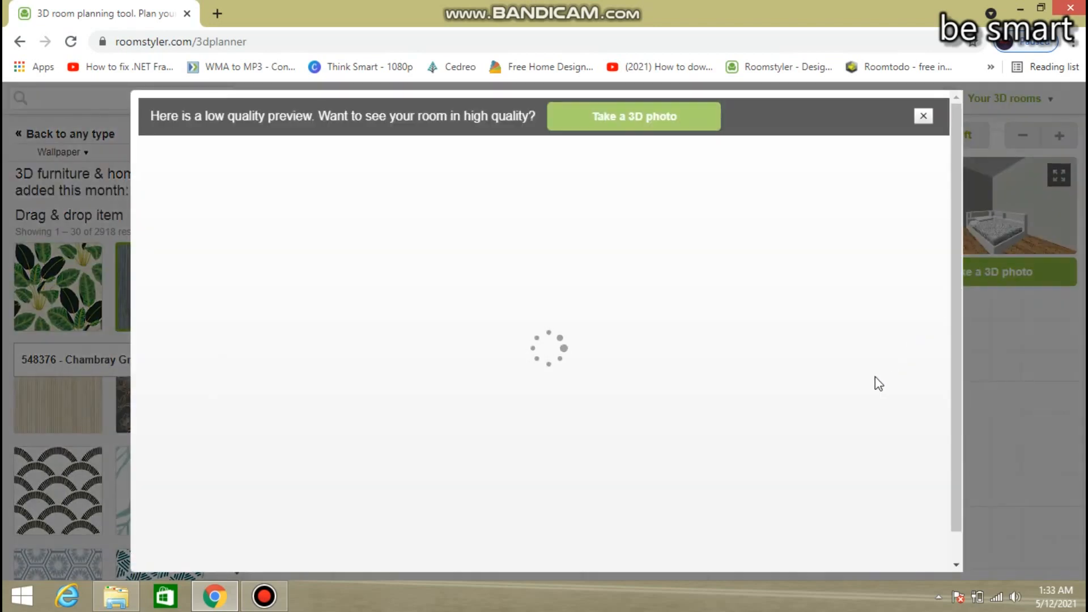
{"action": "left_click_drag", "start_coordinate": [955, 273], "coordinate": [955, 197]}
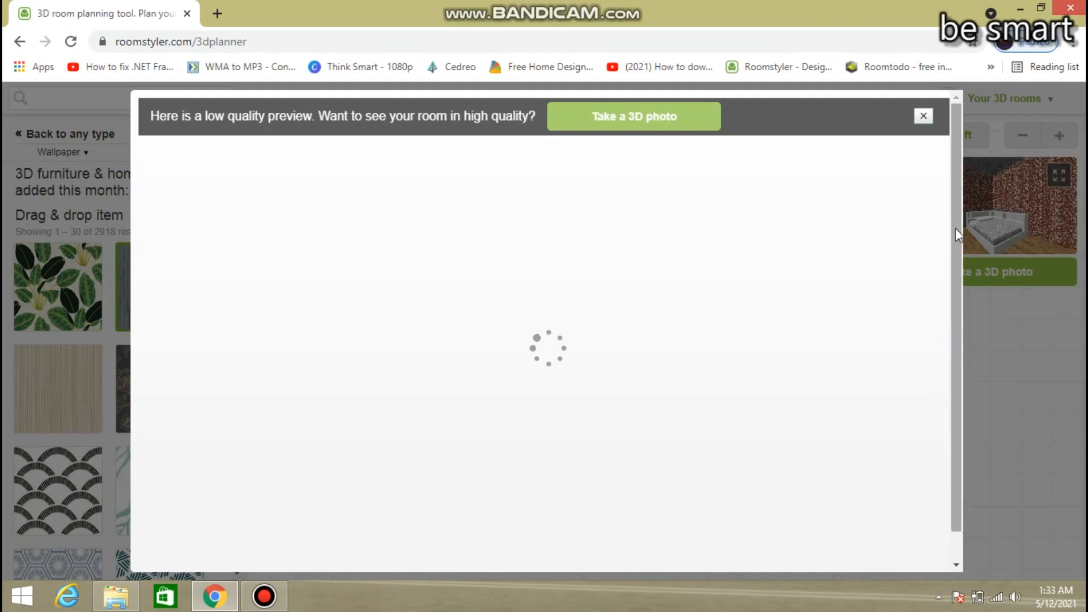
{"action": "mouse_move", "coordinate": [956, 228]}
{"action": "left_mouse_down"}
{"action": "mouse_move", "coordinate": [957, 263]}
{"action": "mouse_move", "coordinate": [954, 213]}
{"action": "left_mouse_up"}
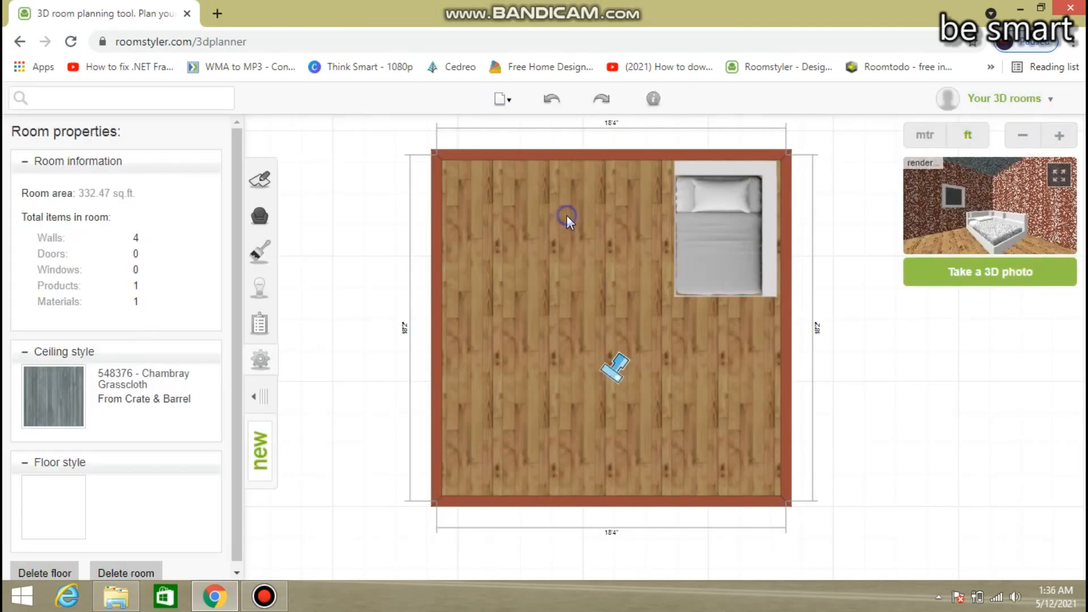
- Place the first 3'0" x 3'4" window in the upper wall, just left of the bed
{"action": "left_click", "coordinate": [262, 186]}
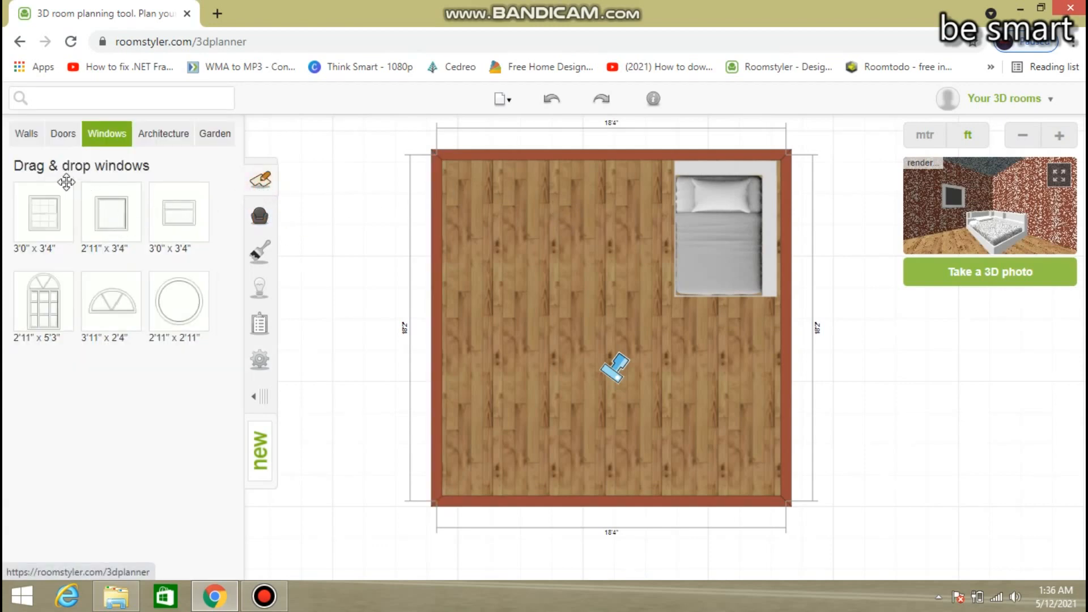
{"action": "left_click", "coordinate": [63, 134]}
{"action": "left_click", "coordinate": [156, 134]}
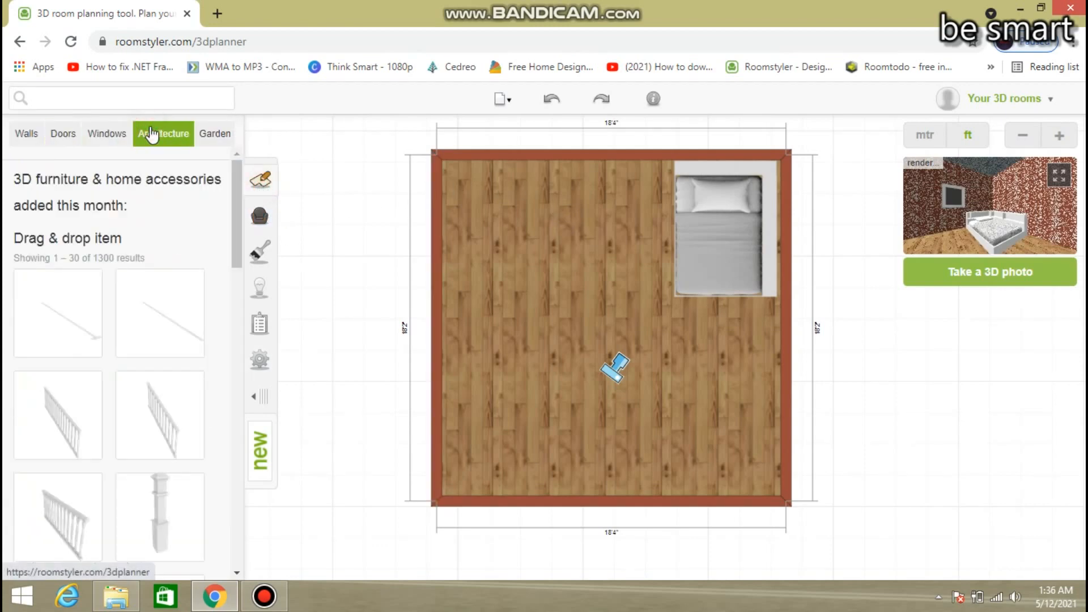
{"action": "left_click_drag", "start_coordinate": [235, 192], "coordinate": [241, 302]}
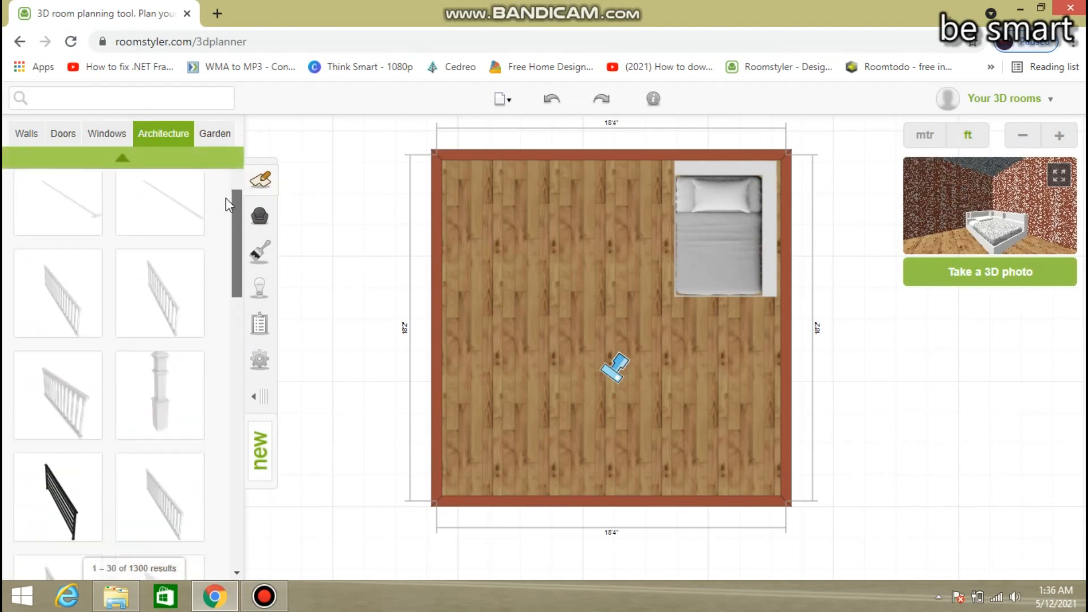
{"action": "left_click", "coordinate": [149, 138]}
{"action": "left_click", "coordinate": [63, 133]}
{"action": "left_click", "coordinate": [107, 134]}
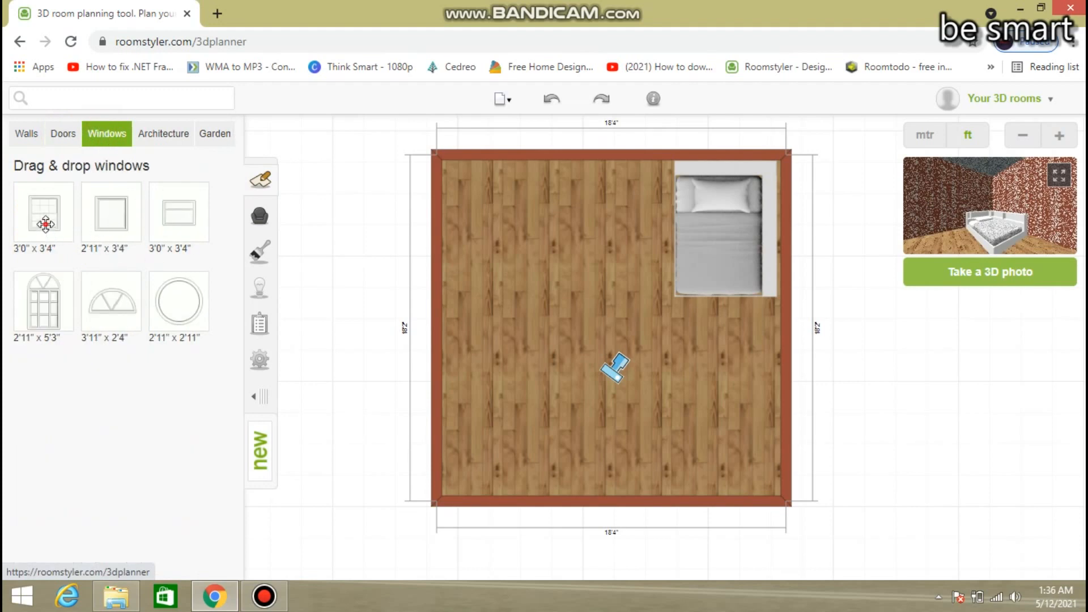
{"action": "left_click_drag", "start_coordinate": [43, 221], "coordinate": [649, 156]}
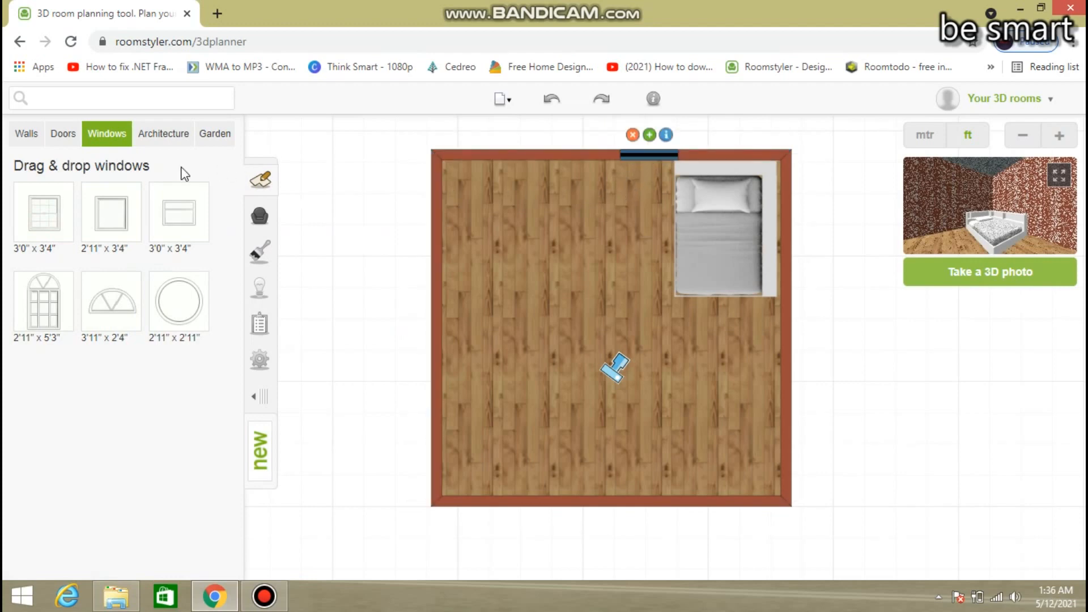
- Place the "Vase with Flower" holding purple flowers from the Garden category on the floor below the window, beside the bed's head
{"action": "left_click", "coordinate": [163, 134]}
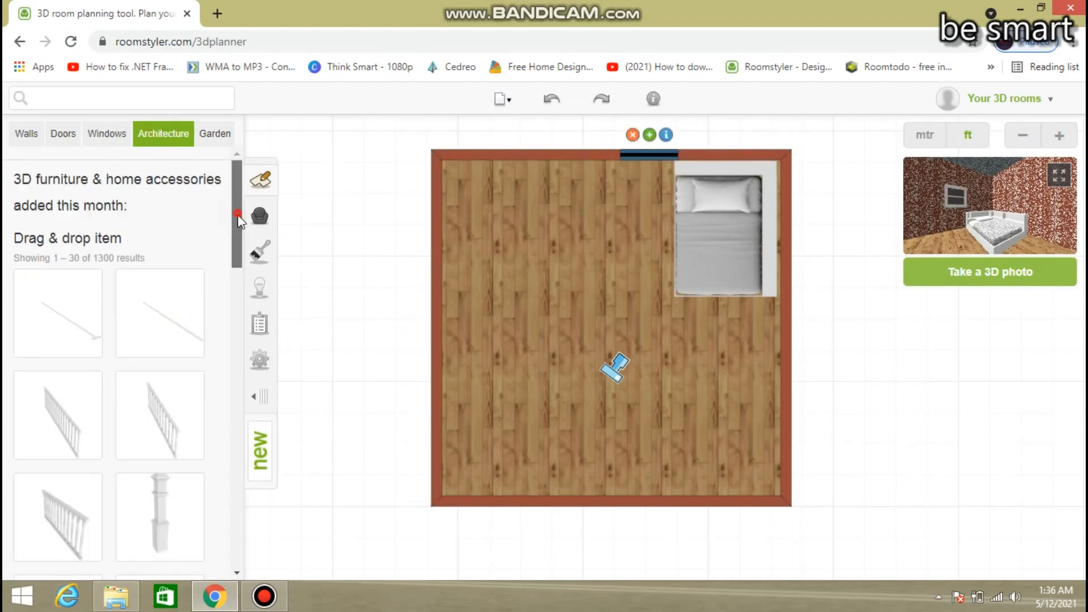
{"action": "left_click_drag", "start_coordinate": [238, 220], "coordinate": [215, 303]}
{"action": "left_click", "coordinate": [211, 135]}
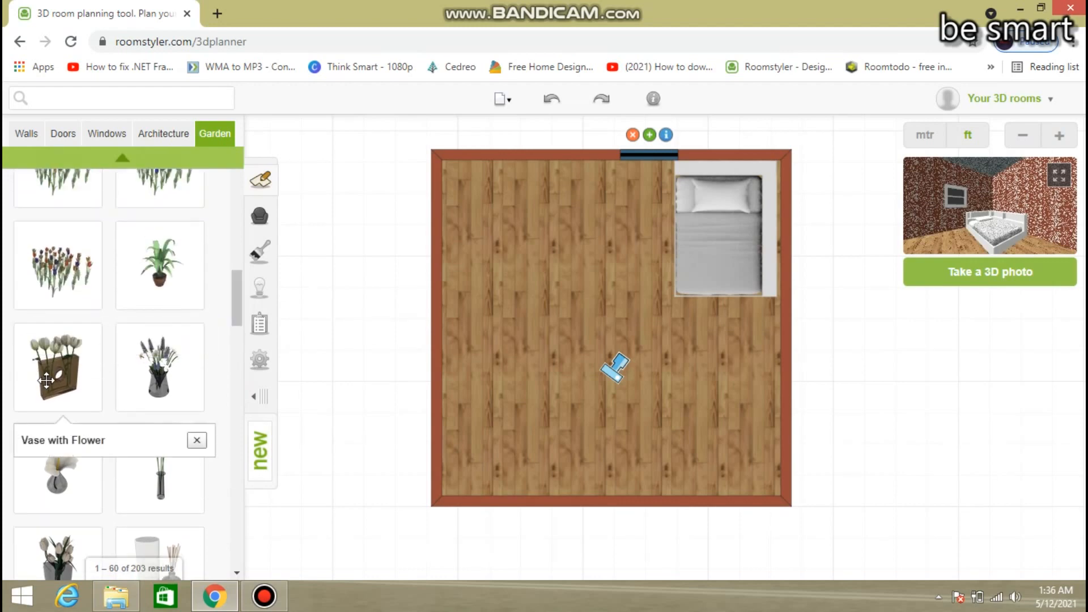
{"action": "left_click", "coordinate": [156, 365]}
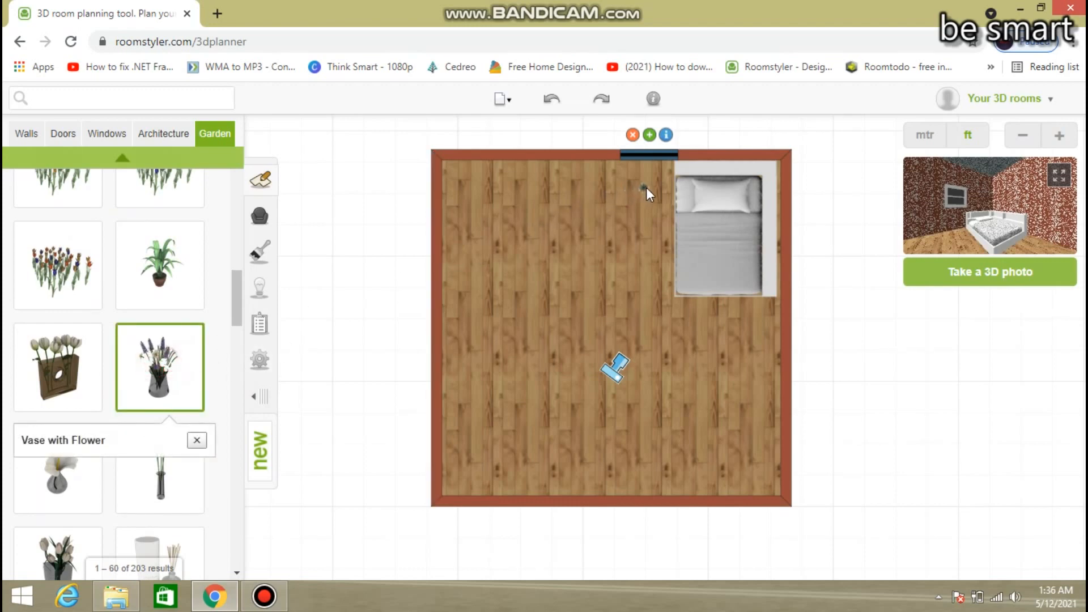
{"action": "left_click", "coordinate": [653, 168]}
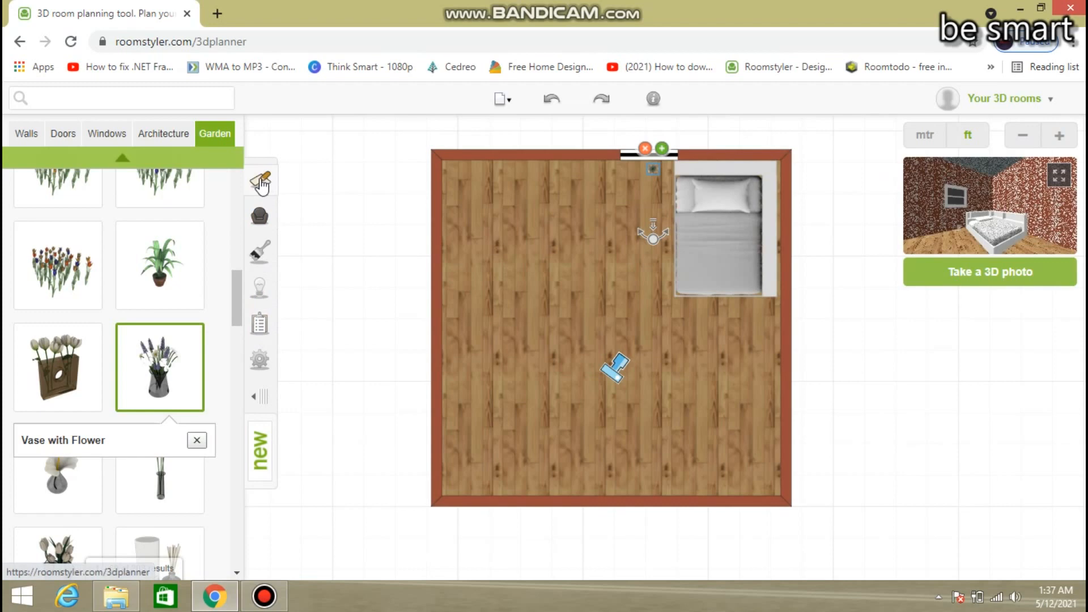
- Place "Coreopsis 12 Plants" from the Garden category at the foot of the bed, near the right wall
{"action": "left_click", "coordinate": [158, 132]}
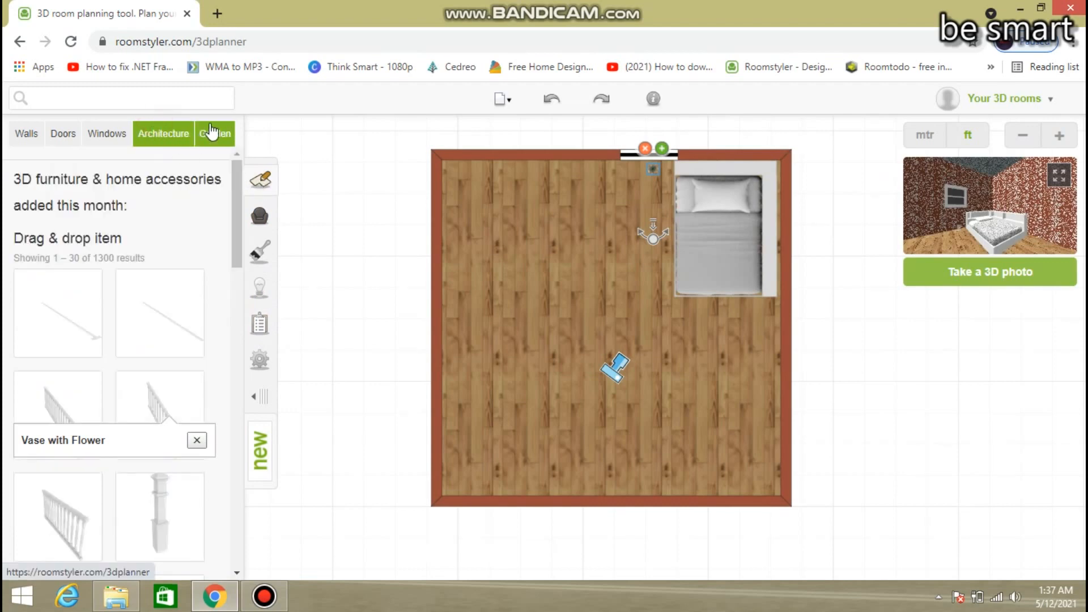
{"action": "left_click", "coordinate": [214, 134]}
{"action": "left_click_drag", "start_coordinate": [238, 297], "coordinate": [244, 538]}
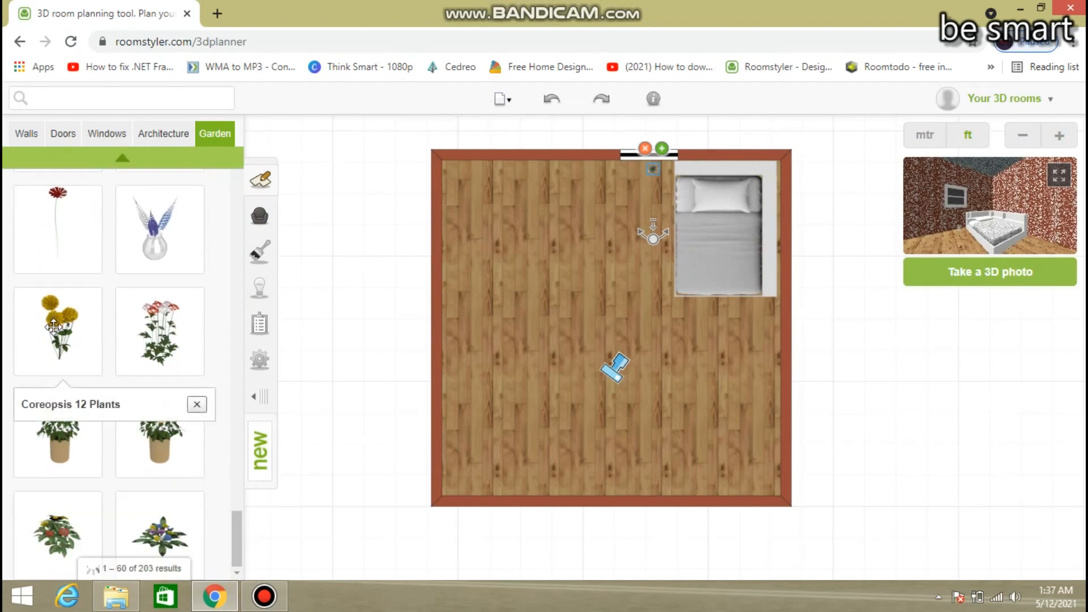
{"action": "left_click_drag", "start_coordinate": [53, 326], "coordinate": [645, 317]}
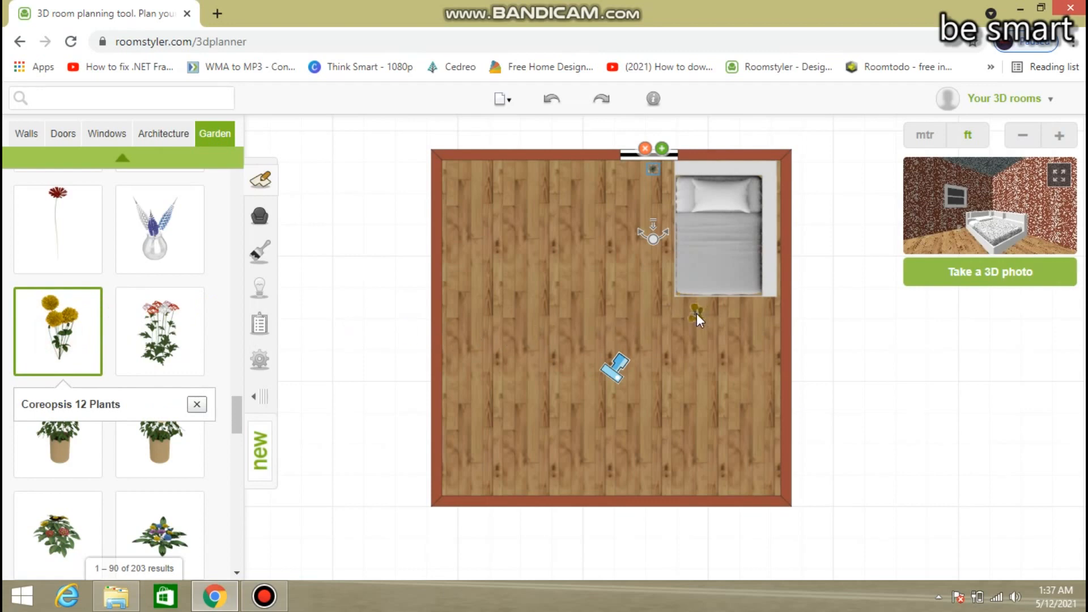
{"action": "left_click", "coordinate": [763, 311]}
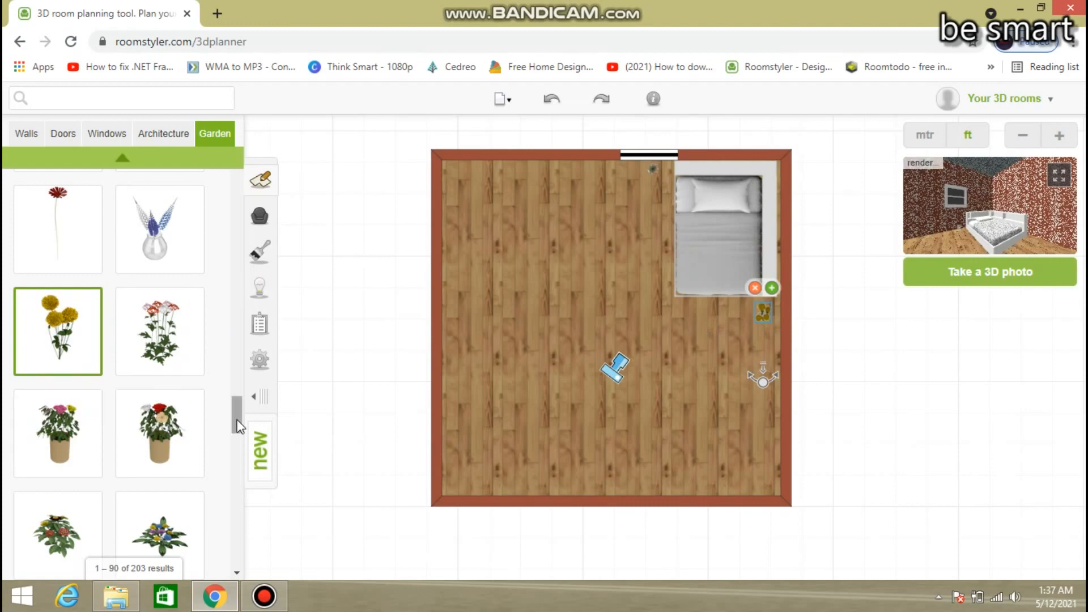
{"action": "left_click_drag", "start_coordinate": [237, 426], "coordinate": [252, 443]}
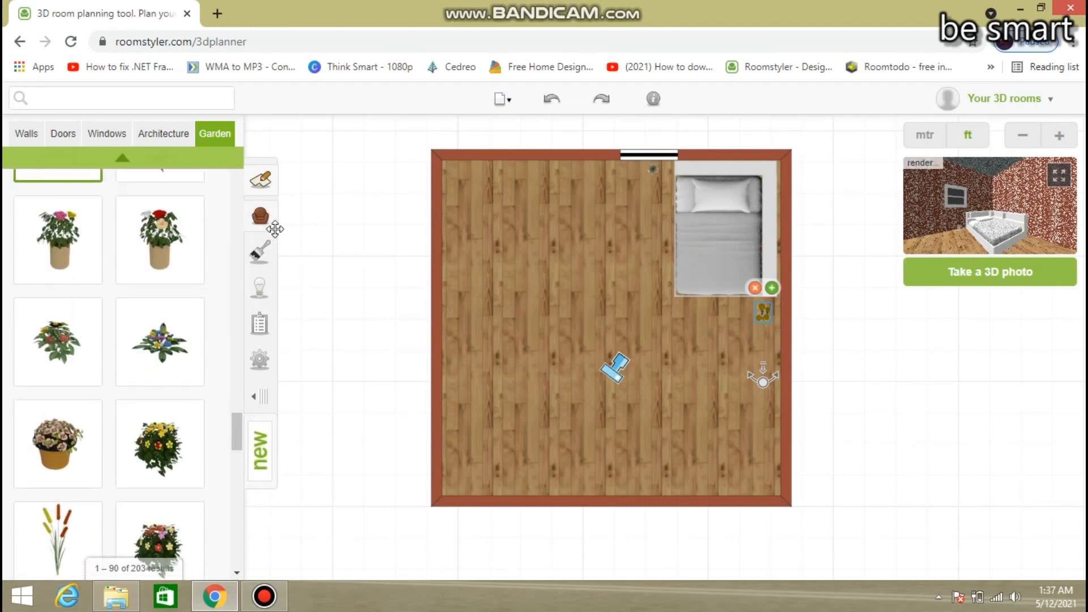
{"action": "left_click", "coordinate": [262, 218]}
{"action": "left_click", "coordinate": [133, 187]}
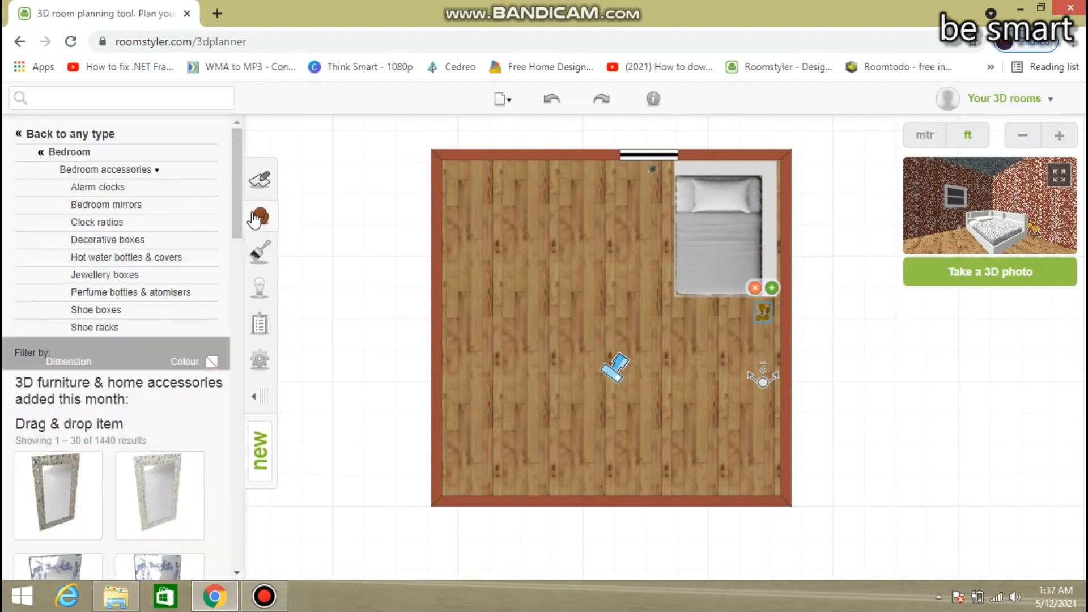
{"action": "left_click", "coordinate": [140, 170]}
{"action": "left_click_drag", "start_coordinate": [237, 175], "coordinate": [209, 74]}
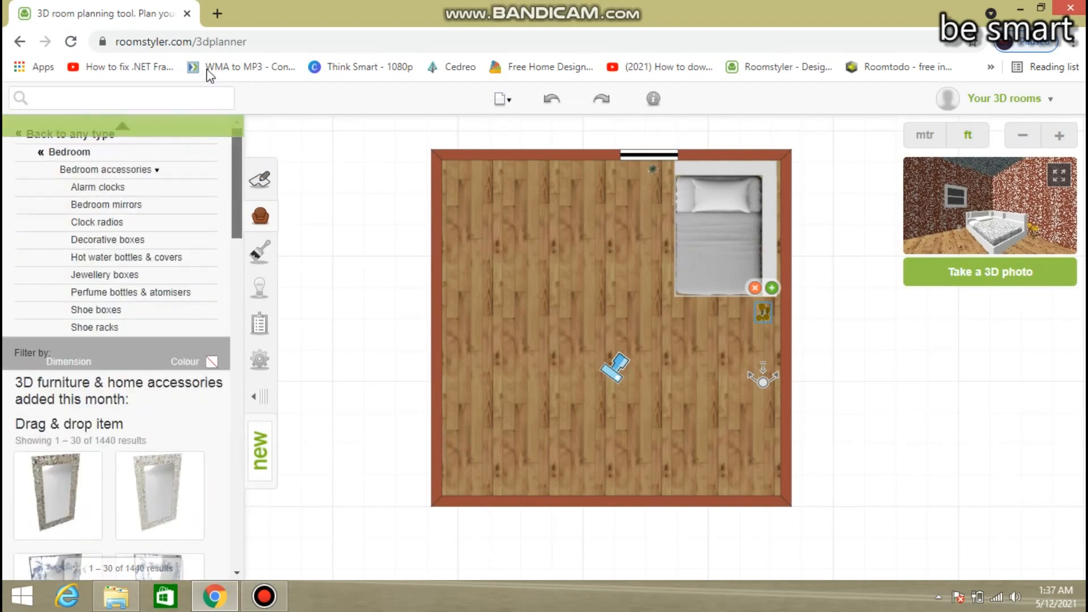
- Examine the bed, window, flowers and wallpaper in the enlarged 3D preview
{"action": "left_click", "coordinate": [1036, 181]}
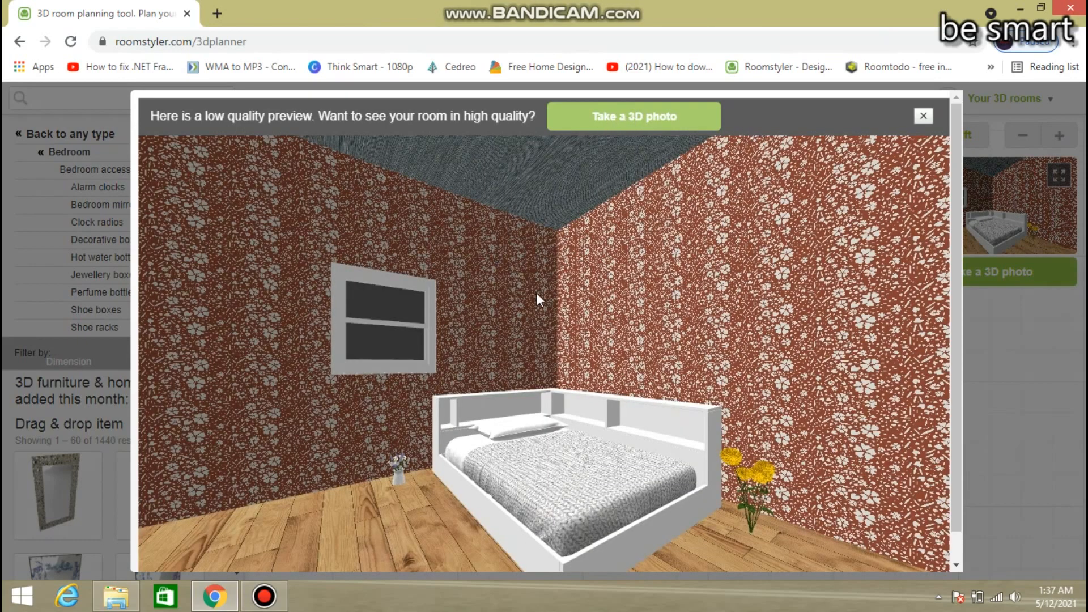
{"action": "scroll", "coordinate": [547, 400], "scroll_direction": "down", "scroll_amount": 1}
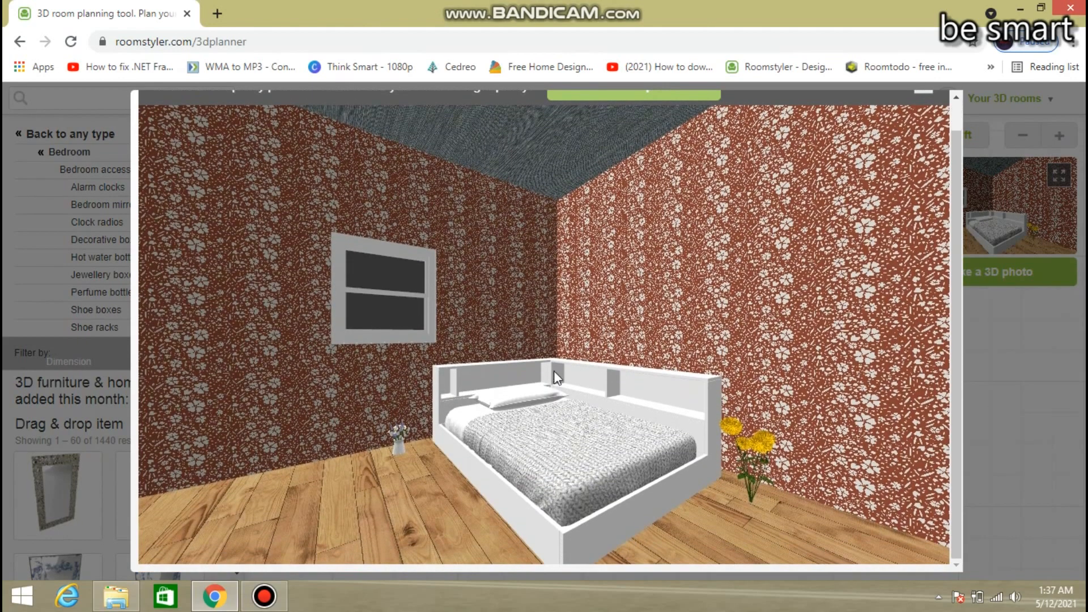
{"action": "scroll", "coordinate": [554, 372], "scroll_direction": "up", "scroll_amount": 1}
- Request a high-quality 3D photo and save the room under the title "asa"
{"action": "left_click", "coordinate": [608, 125]}
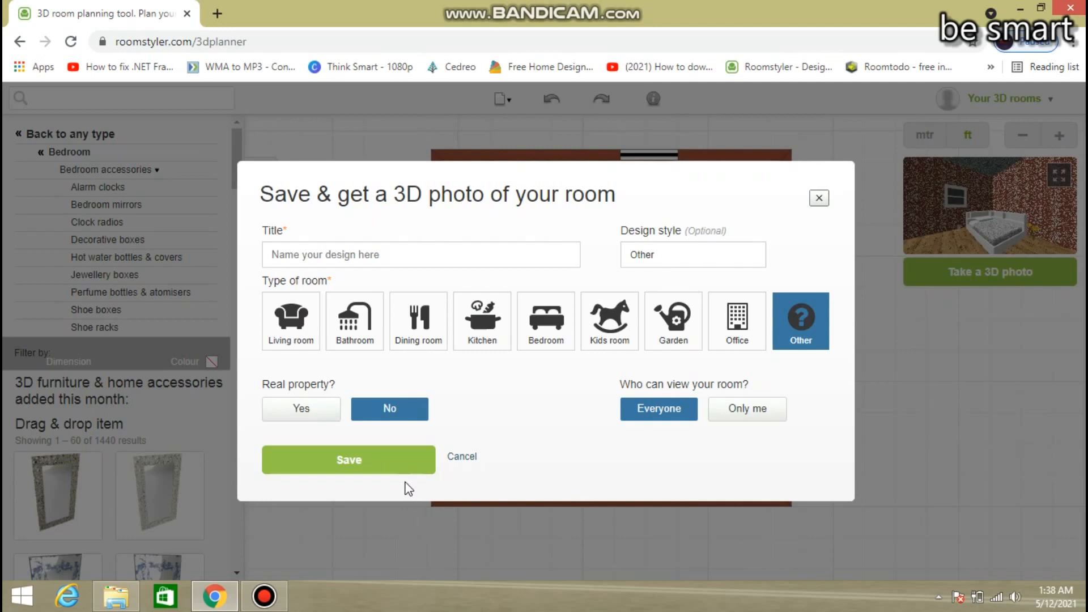
{"action": "left_click", "coordinate": [409, 466]}
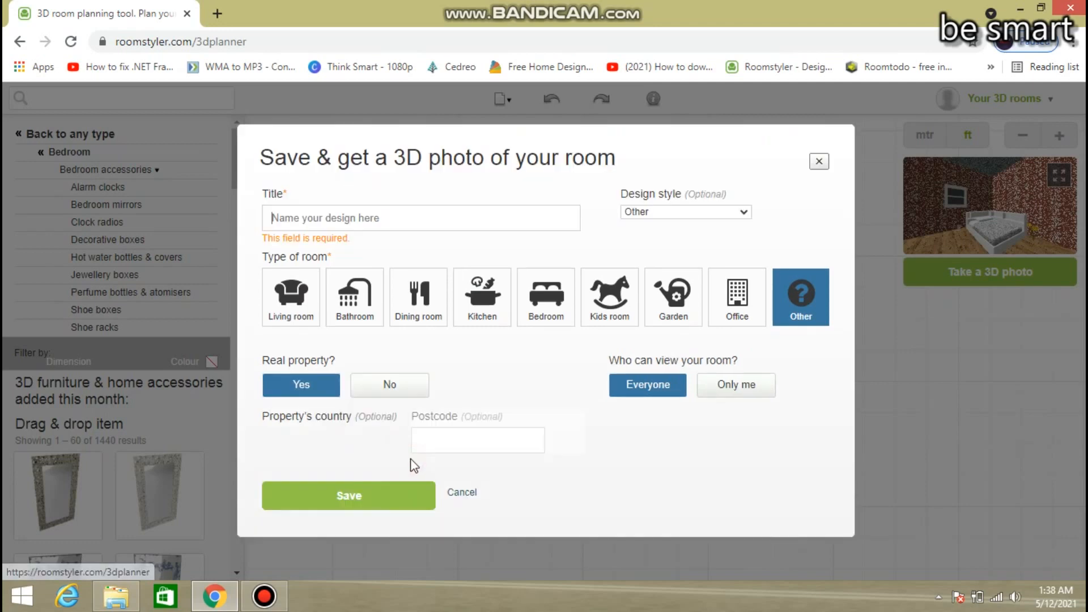
{"action": "type", "text": "as"}
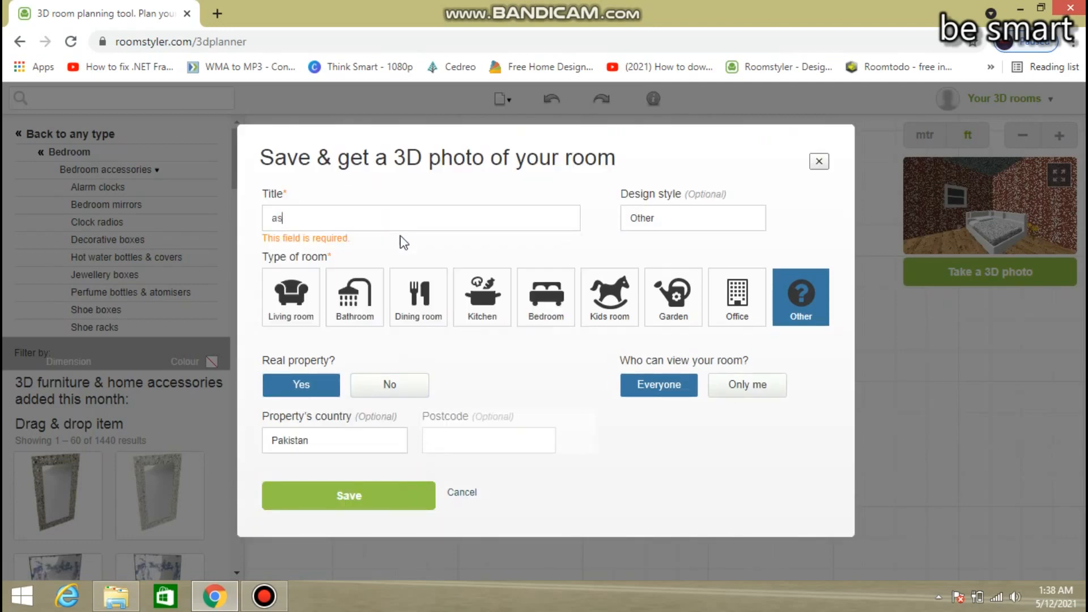
{"action": "type", "text": "a"}
{"action": "left_click", "coordinate": [407, 498]}
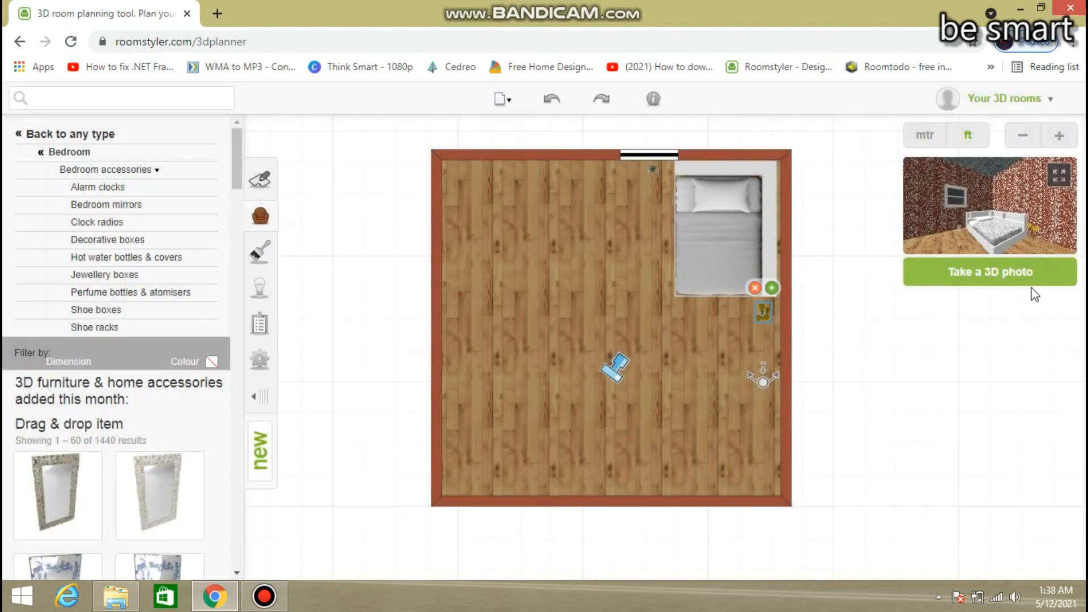
- Reopen the enlarged 3D preview, and close the two extra room pages in front of the saved rooms list
{"action": "left_click", "coordinate": [1058, 178]}
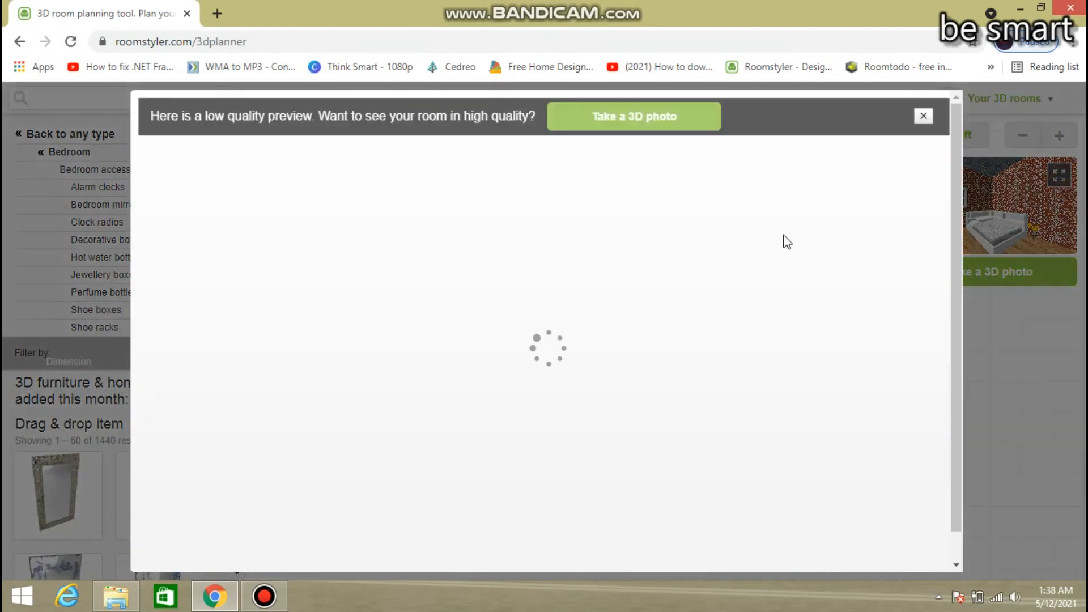
{"action": "mouse_move", "coordinate": [955, 148]}
{"action": "left_mouse_down"}
{"action": "mouse_move", "coordinate": [957, 158]}
{"action": "mouse_move", "coordinate": [954, 125]}
{"action": "mouse_move", "coordinate": [959, 165]}
{"action": "mouse_move", "coordinate": [957, 137]}
{"action": "left_mouse_up"}
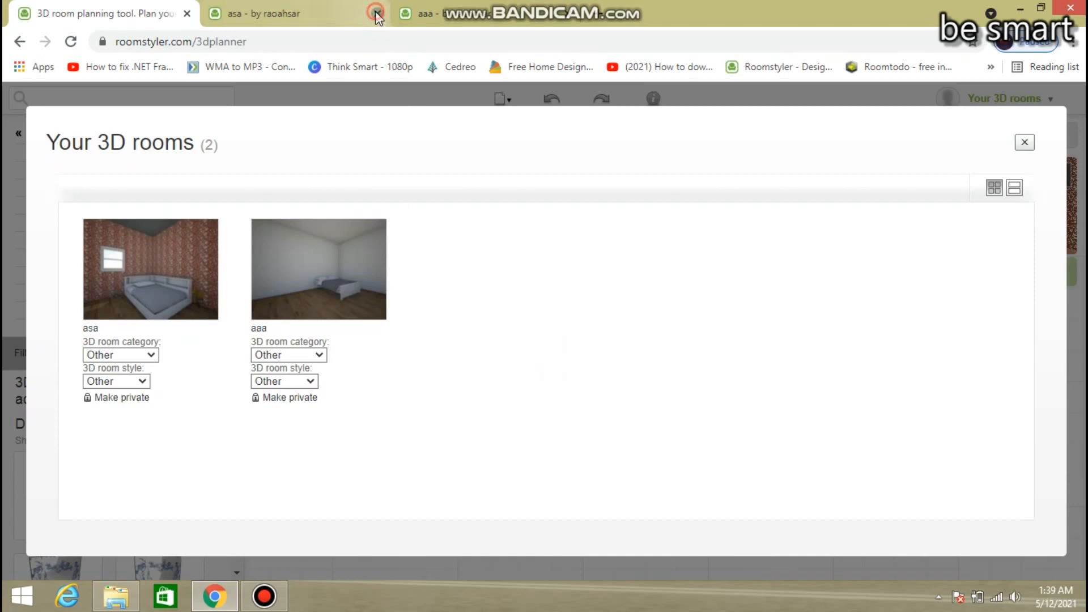
{"action": "left_click", "coordinate": [377, 13]}
{"action": "left_click", "coordinate": [377, 14]}
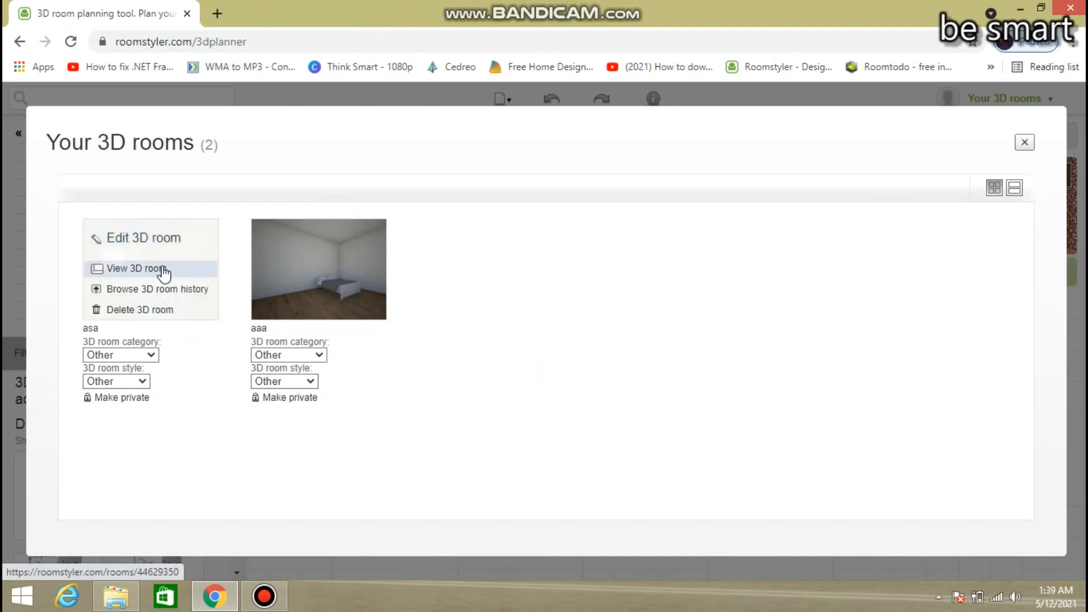
- Open the saved room "asa" from Your 3D rooms and look over its rendered 3D photo
{"action": "left_click", "coordinate": [163, 270]}
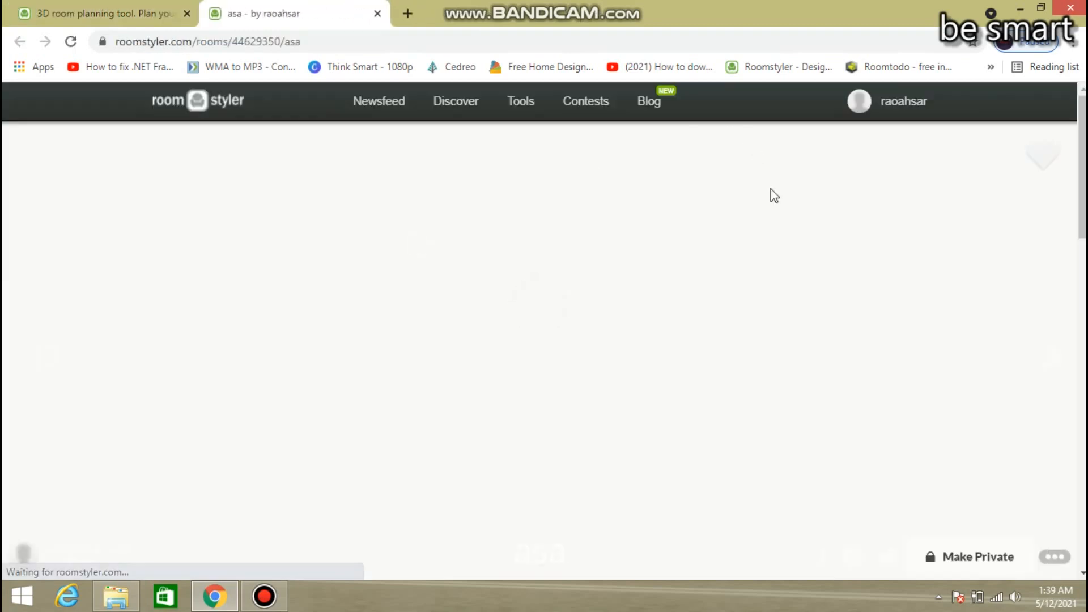
{"action": "scroll", "coordinate": [930, 254], "scroll_direction": "down", "scroll_amount": 2}
{"action": "scroll", "coordinate": [826, 294], "scroll_direction": "up", "scroll_amount": 2}
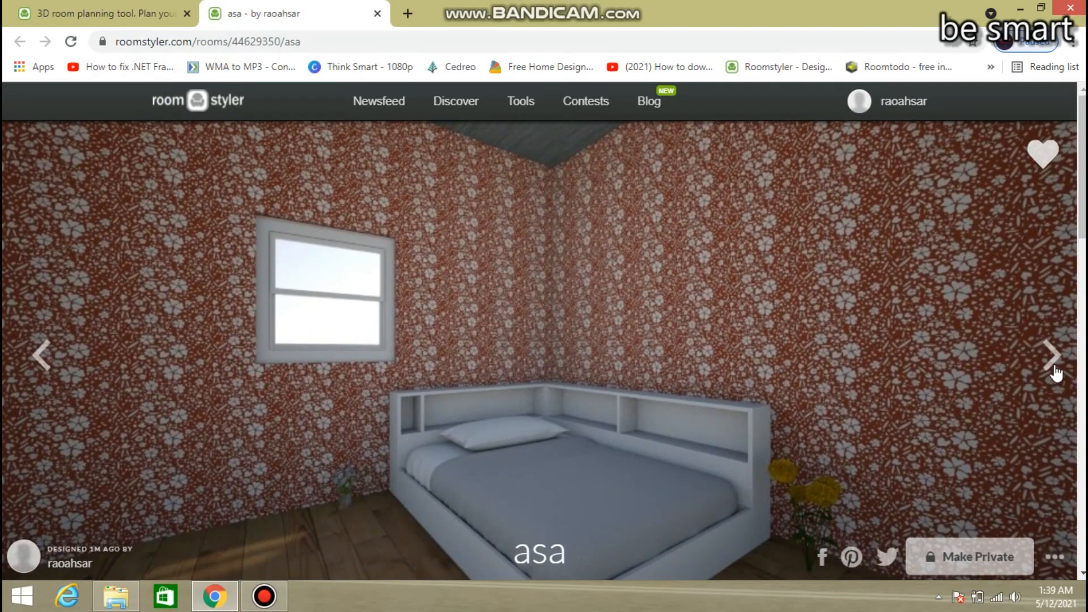
- View the 3D photo of the saved room "aaa", and return to the floor plan
{"action": "left_click", "coordinate": [1053, 368]}
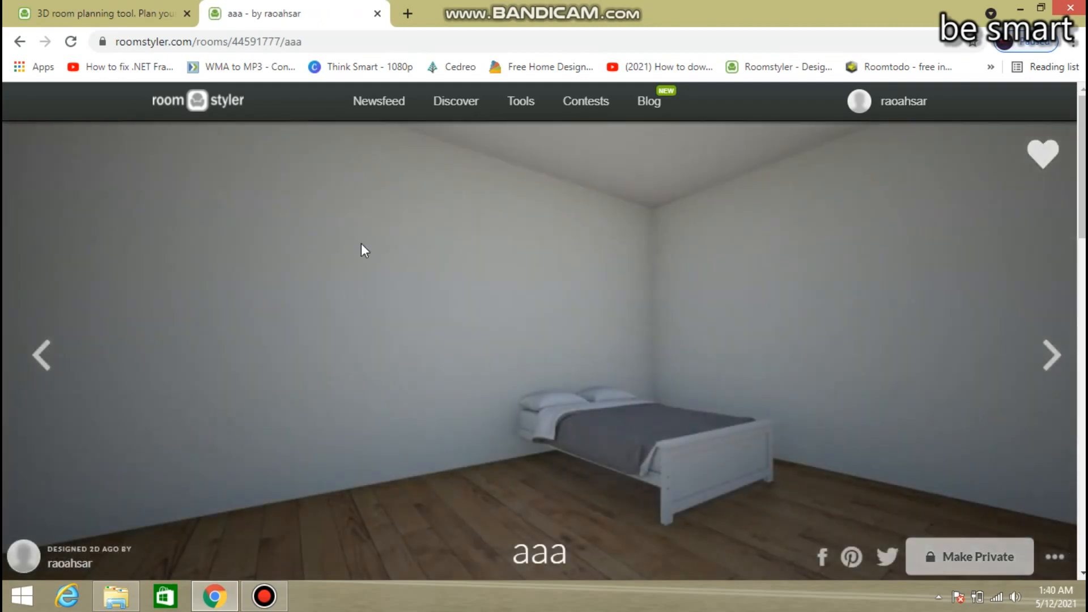
{"action": "left_click", "coordinate": [378, 15]}
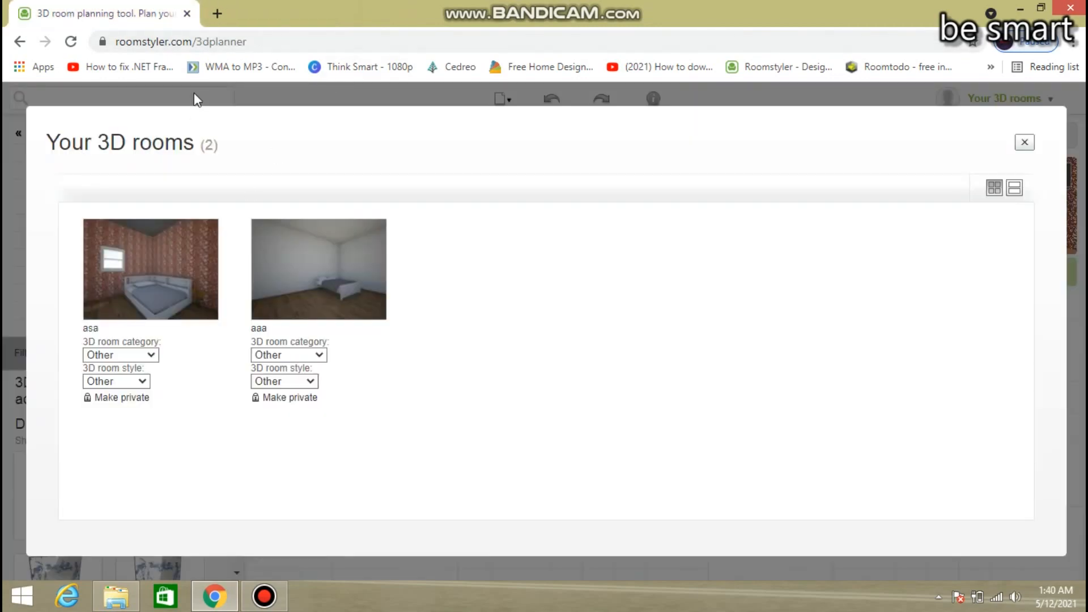
{"action": "left_click", "coordinate": [1024, 144]}
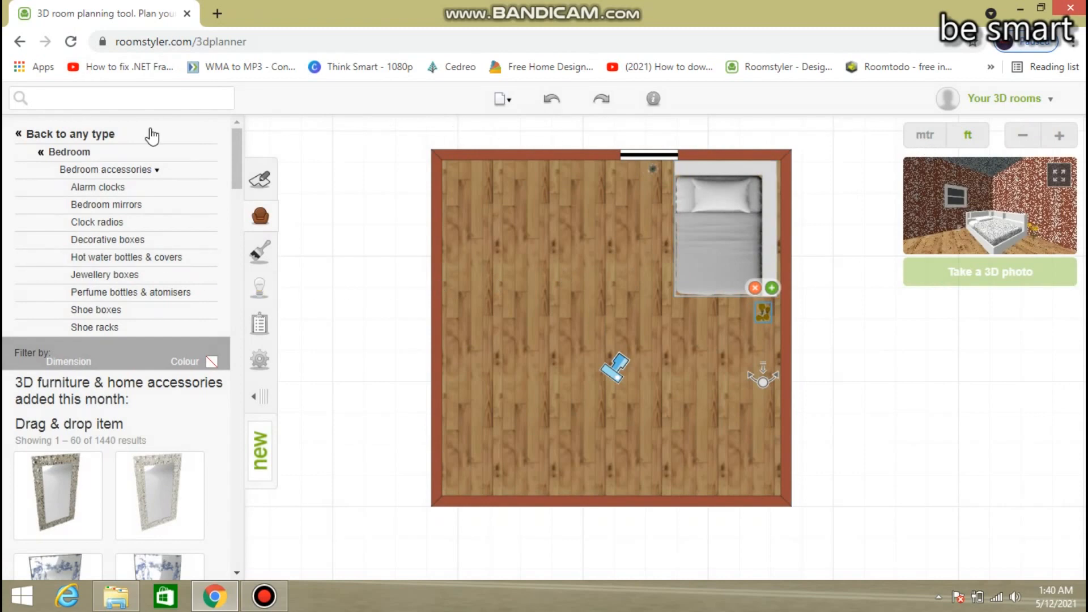
- Leave the current floor plan and start a new 3D interior from the Roomstyler home page, dismissing the welcome window
{"action": "left_click", "coordinate": [19, 42]}
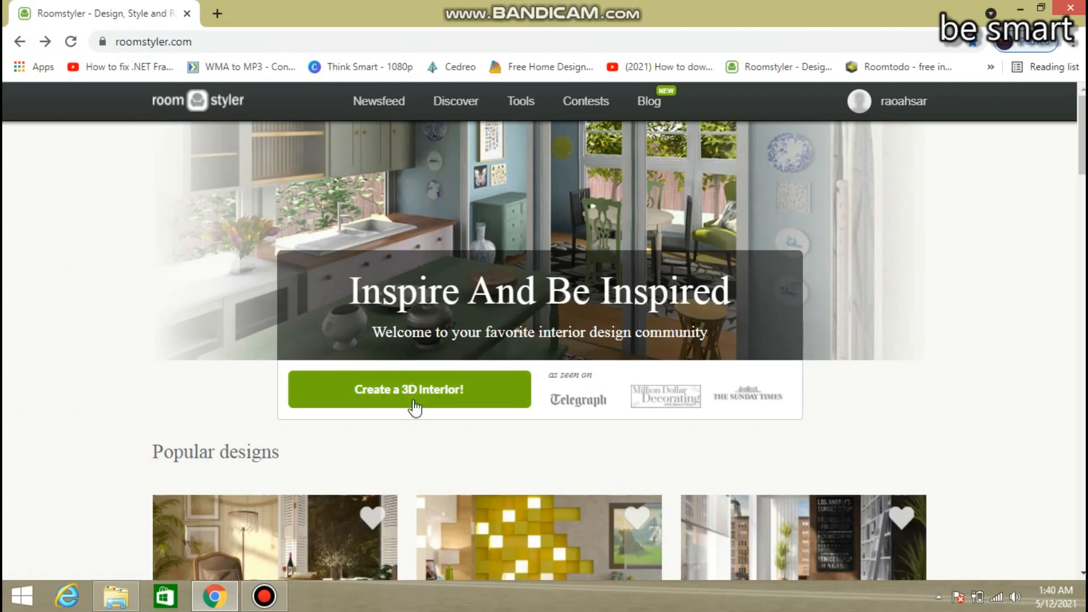
{"action": "left_click", "coordinate": [414, 406]}
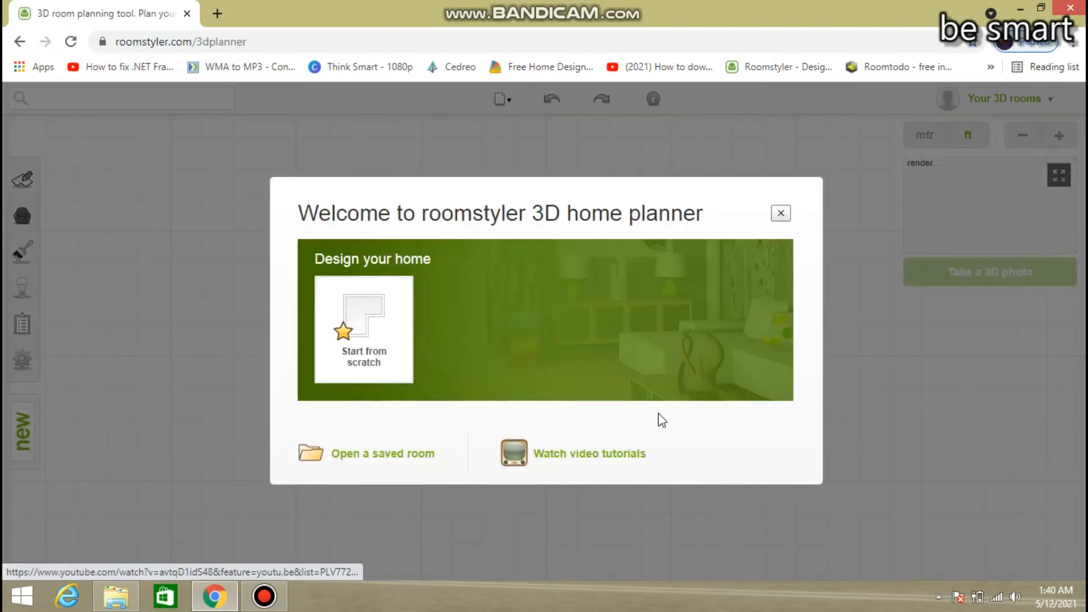
{"action": "left_click", "coordinate": [780, 215]}
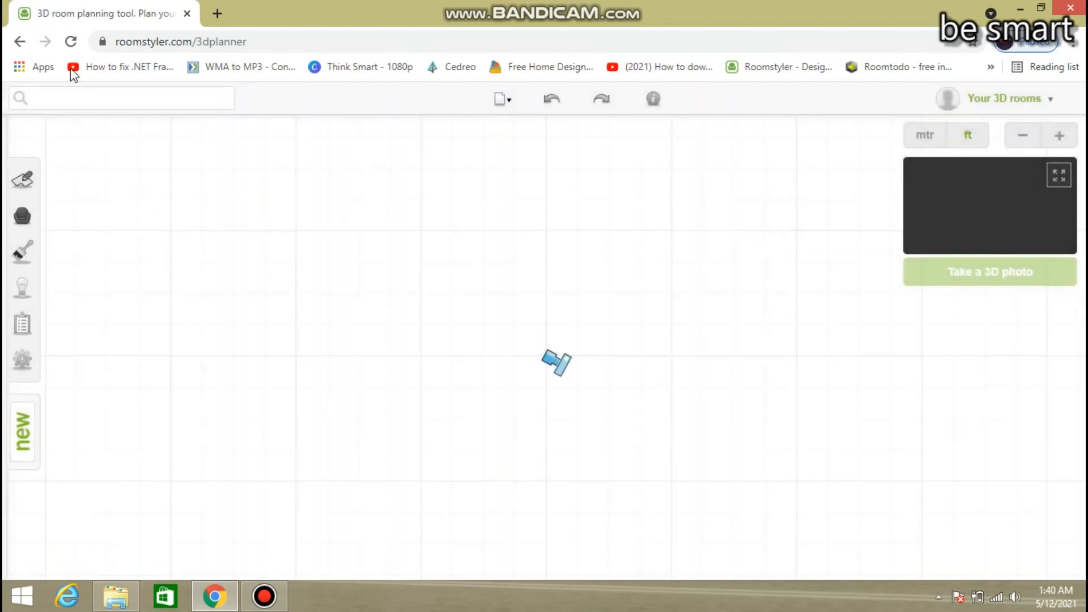
- Place the preset room shape with a bay in its left wall and enlarge it to about 15'6" by 17'0"
{"action": "left_click", "coordinate": [22, 180]}
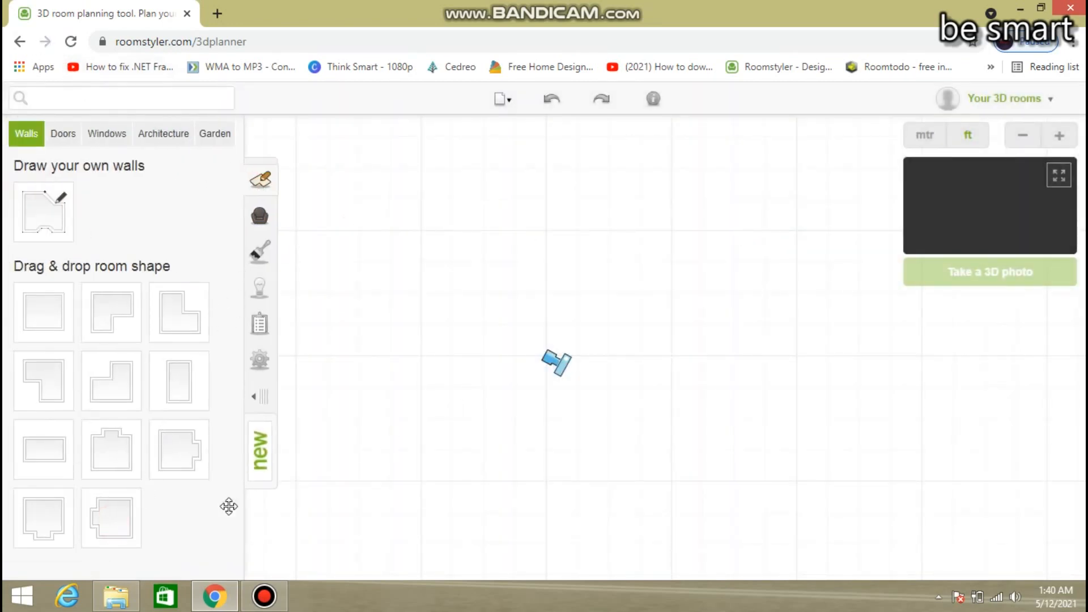
{"action": "left_click_drag", "start_coordinate": [111, 512], "coordinate": [545, 252]}
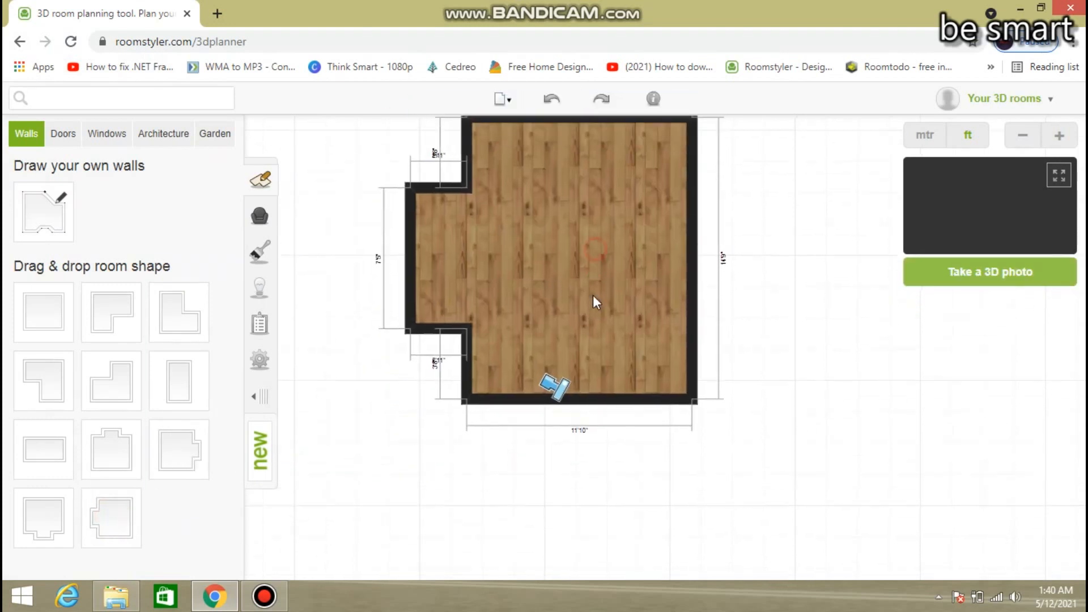
{"action": "left_click_drag", "start_coordinate": [691, 243], "coordinate": [764, 248]}
{"action": "left_click_drag", "start_coordinate": [683, 168], "coordinate": [687, 127]}
- Narrow the bay in the left wall to about 4'2" and push its outer wall in almost flush with the room
{"action": "left_click_drag", "start_coordinate": [444, 383], "coordinate": [456, 323]}
{"action": "left_click_drag", "start_coordinate": [413, 276], "coordinate": [477, 274]}
{"action": "left_click", "coordinate": [463, 279]}
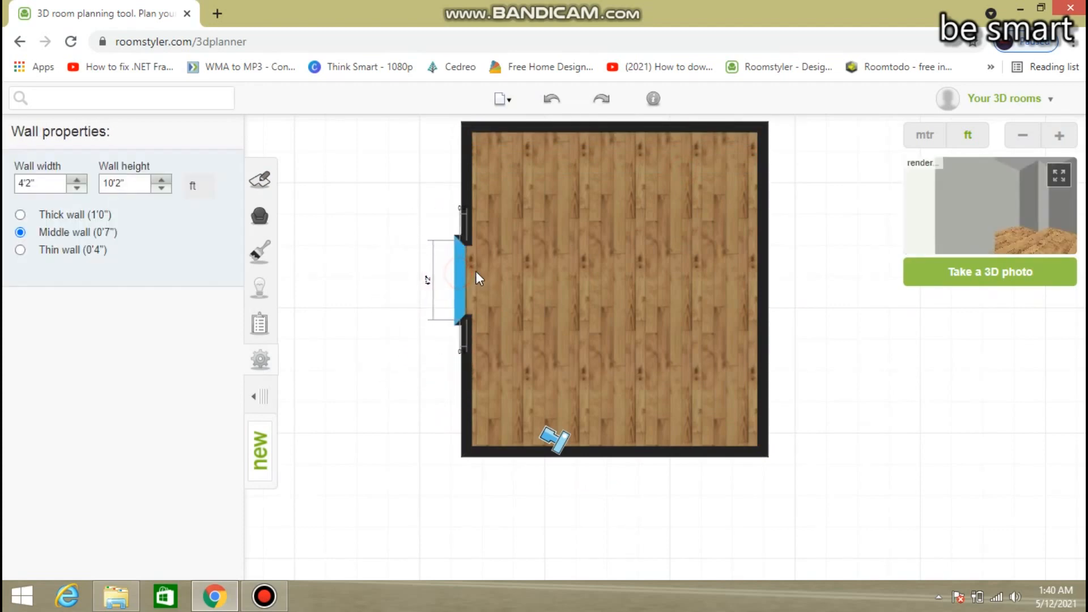
- Move the room's bottom wall upward to shorten the room's depth to about 10'6"
{"action": "left_click", "coordinate": [467, 348]}
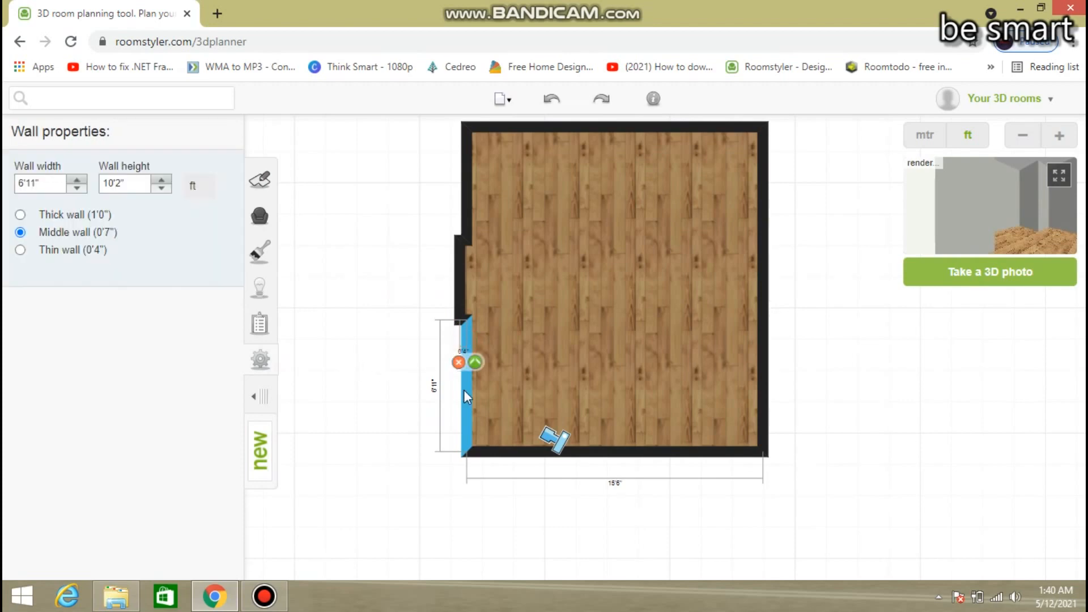
{"action": "left_click", "coordinate": [535, 453]}
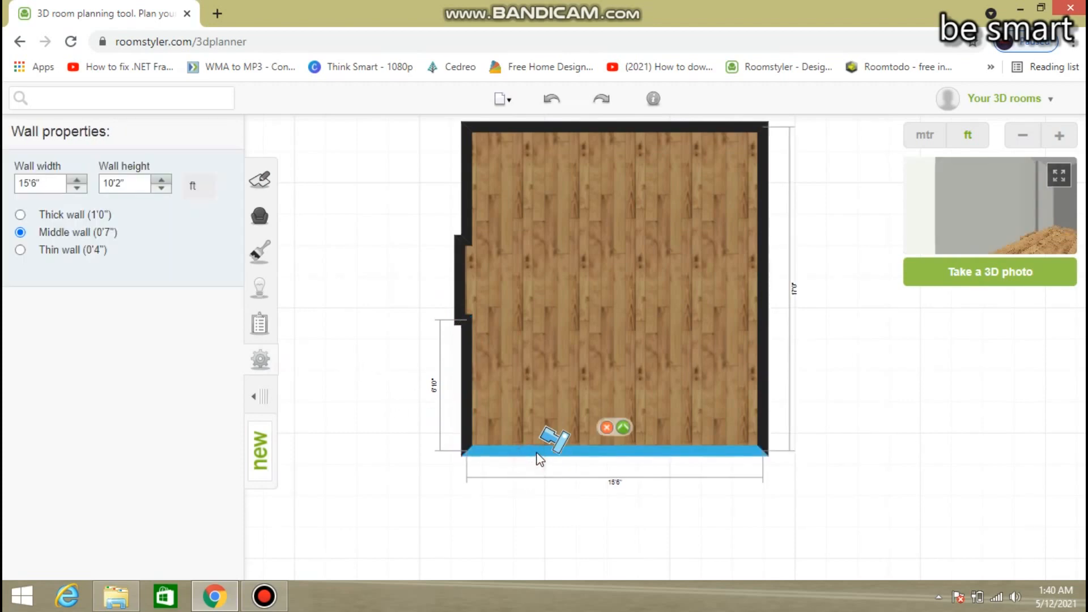
{"action": "left_click_drag", "start_coordinate": [536, 456], "coordinate": [584, 322]}
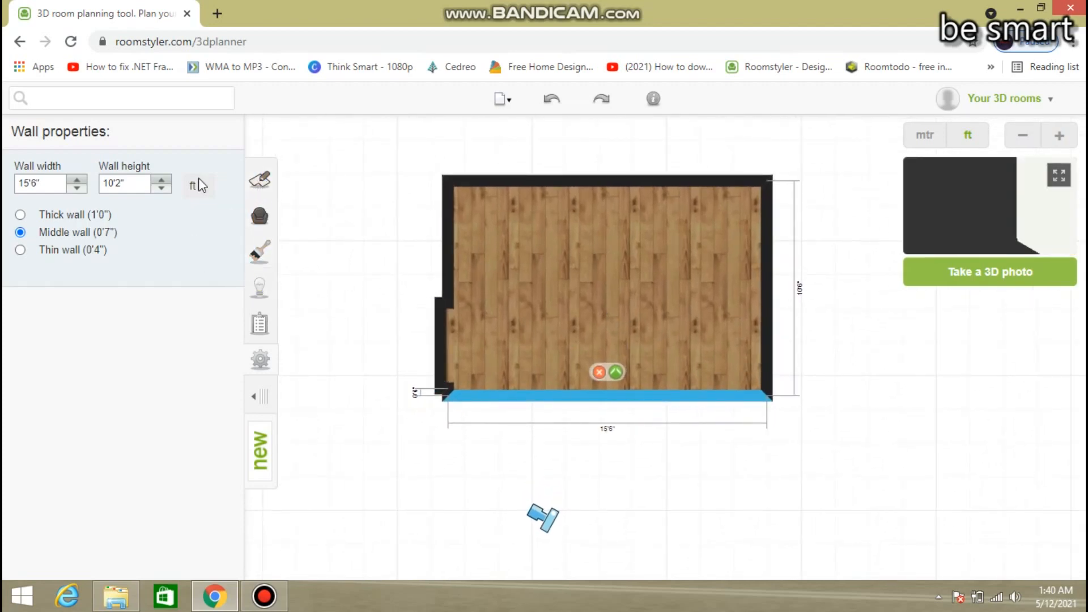
- Leave the planner, browse the popular designs on the home page, and open the "Gaming" room to look at its picture
{"action": "left_click", "coordinate": [23, 42]}
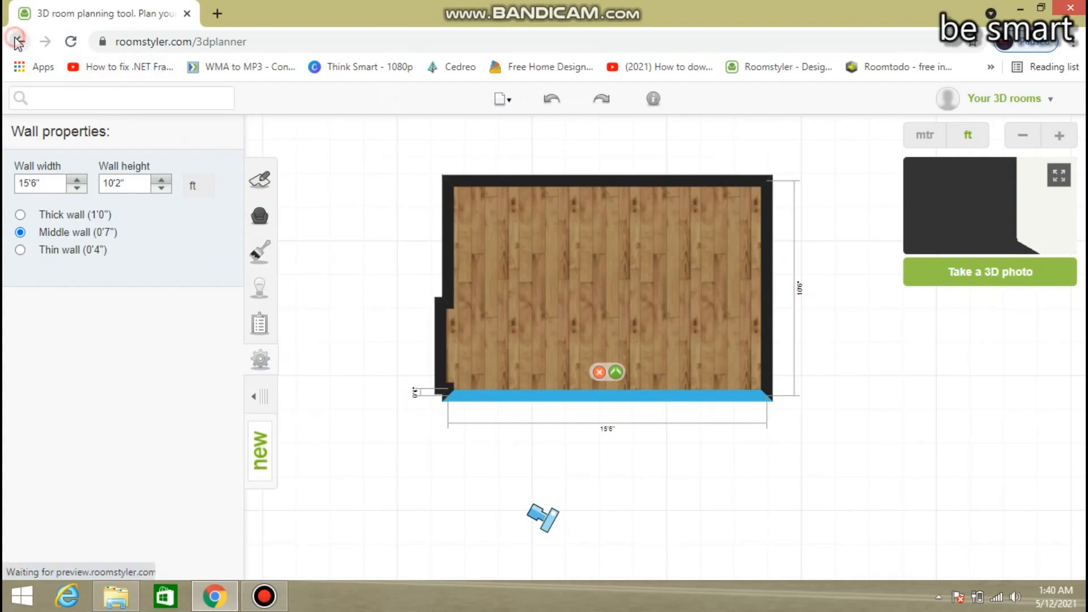
{"action": "left_click", "coordinate": [629, 133]}
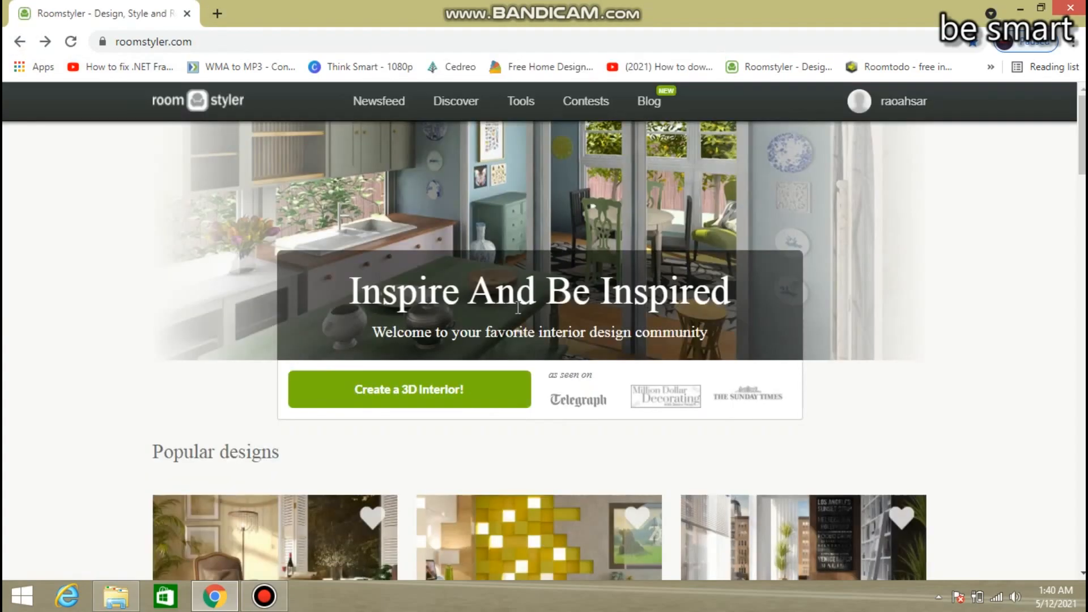
{"action": "scroll", "coordinate": [538, 352], "scroll_direction": "down", "scroll_amount": 7}
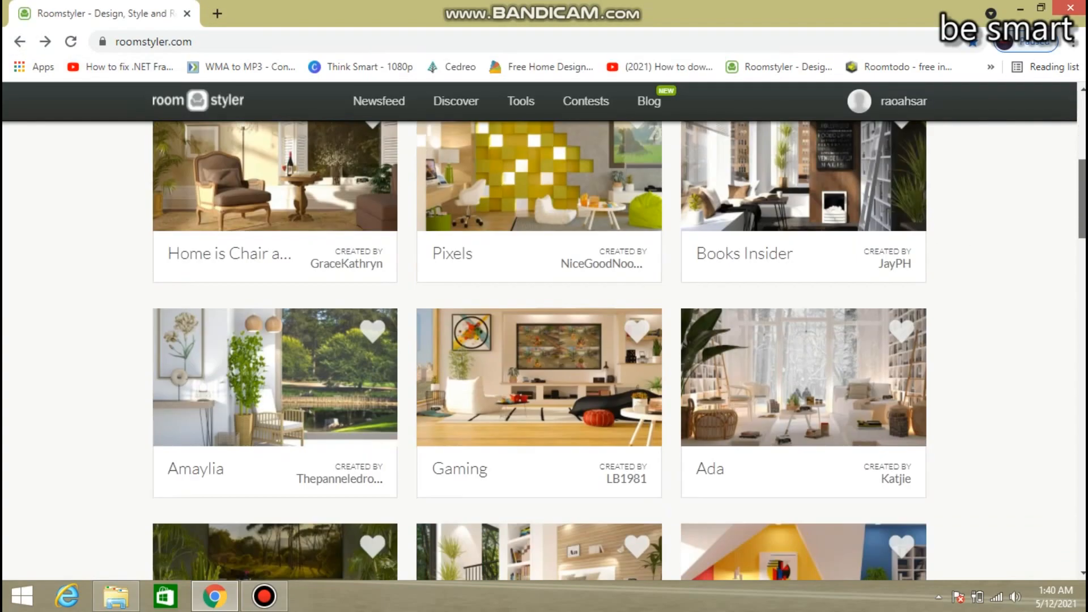
{"action": "scroll", "coordinate": [714, 333], "scroll_direction": "down", "scroll_amount": 1}
{"action": "left_click", "coordinate": [609, 351]}
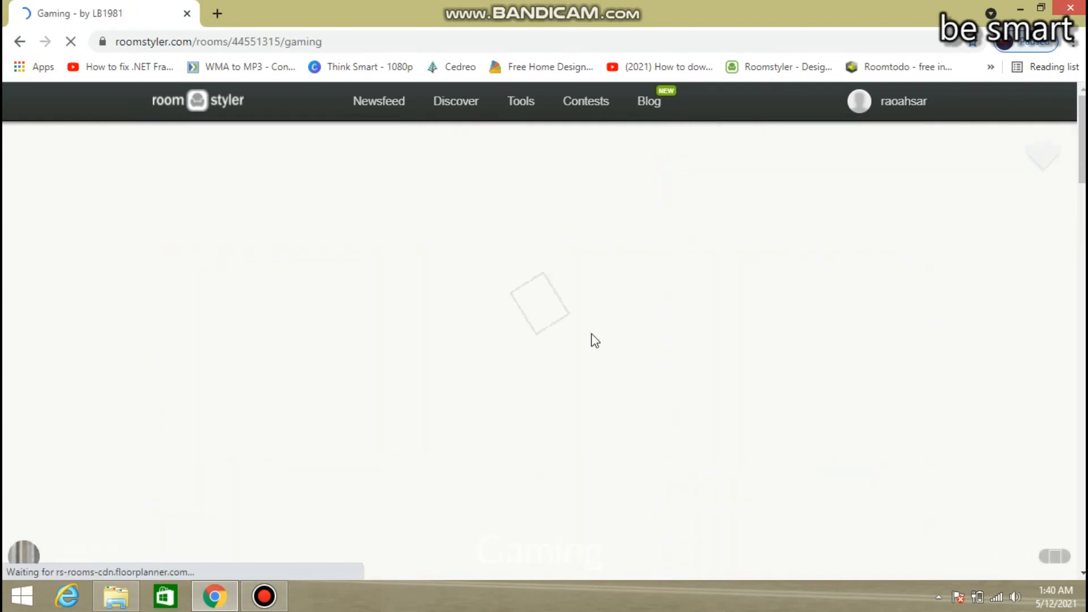
{"action": "mouse_move", "coordinate": [1082, 170]}
{"action": "left_mouse_down"}
{"action": "mouse_move", "coordinate": [1082, 272]}
{"action": "mouse_move", "coordinate": [1079, 164]}
{"action": "left_mouse_up"}
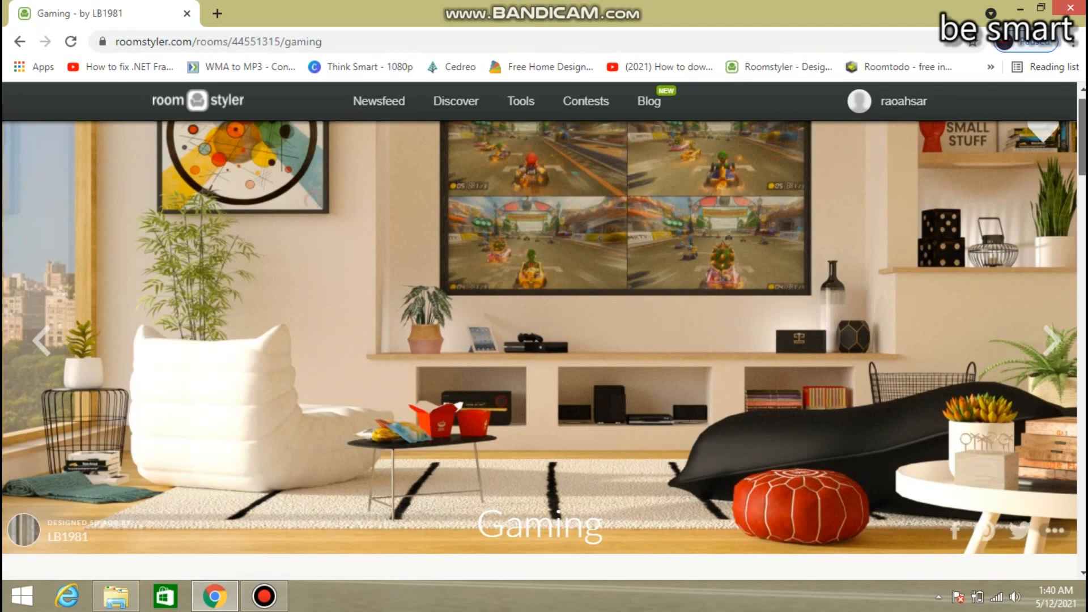
{"action": "scroll", "coordinate": [538, 340], "scroll_direction": "up", "scroll_amount": 1}
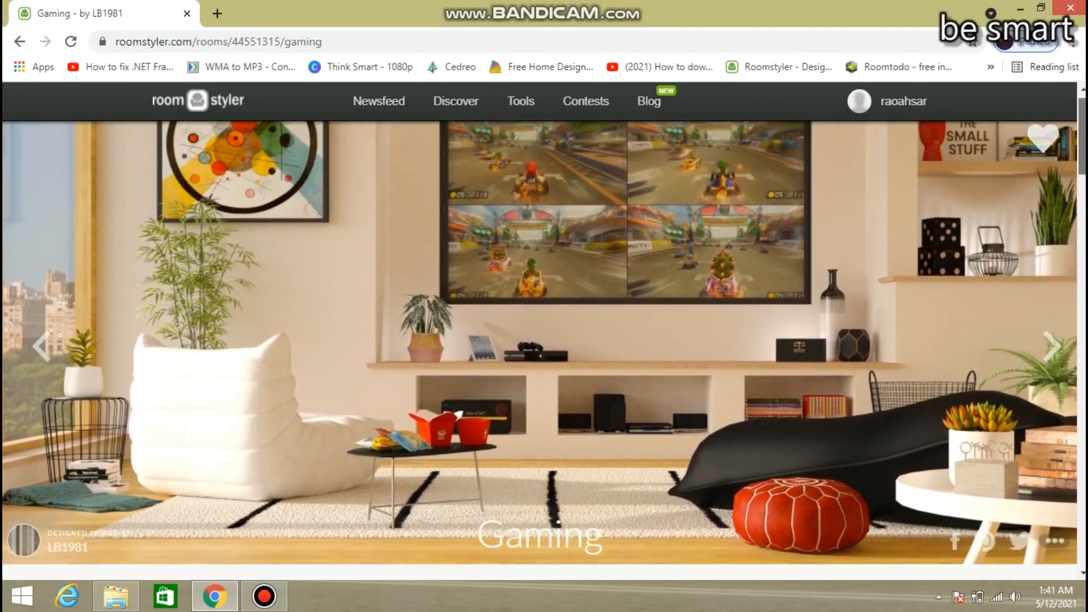